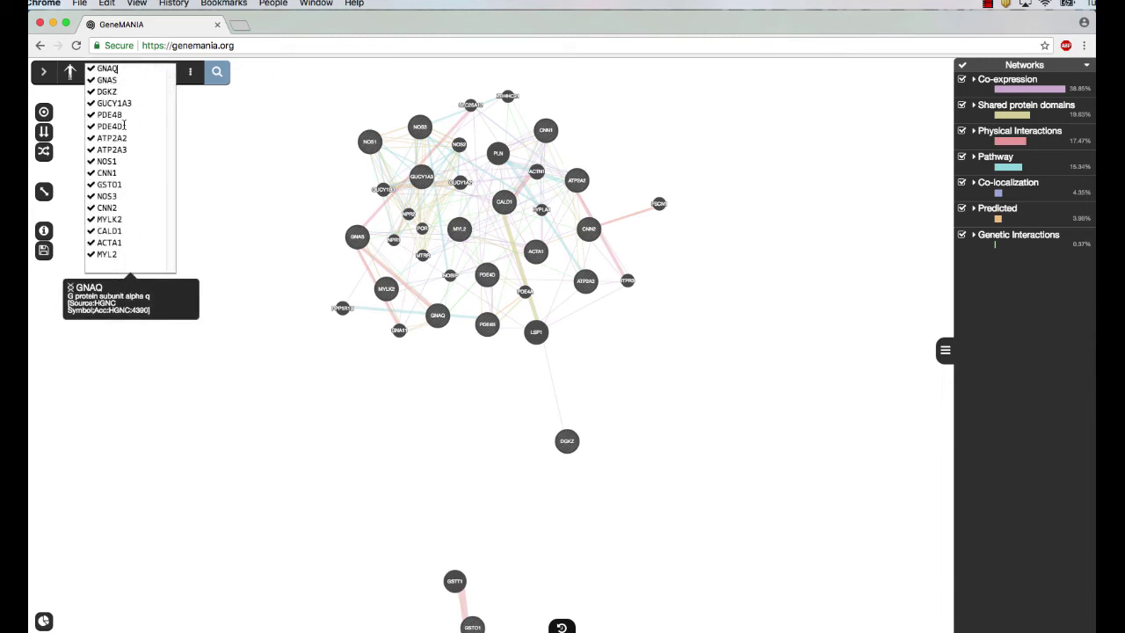
Run the query on the entered gene list and review the organisms available for searching.
click(217, 73)
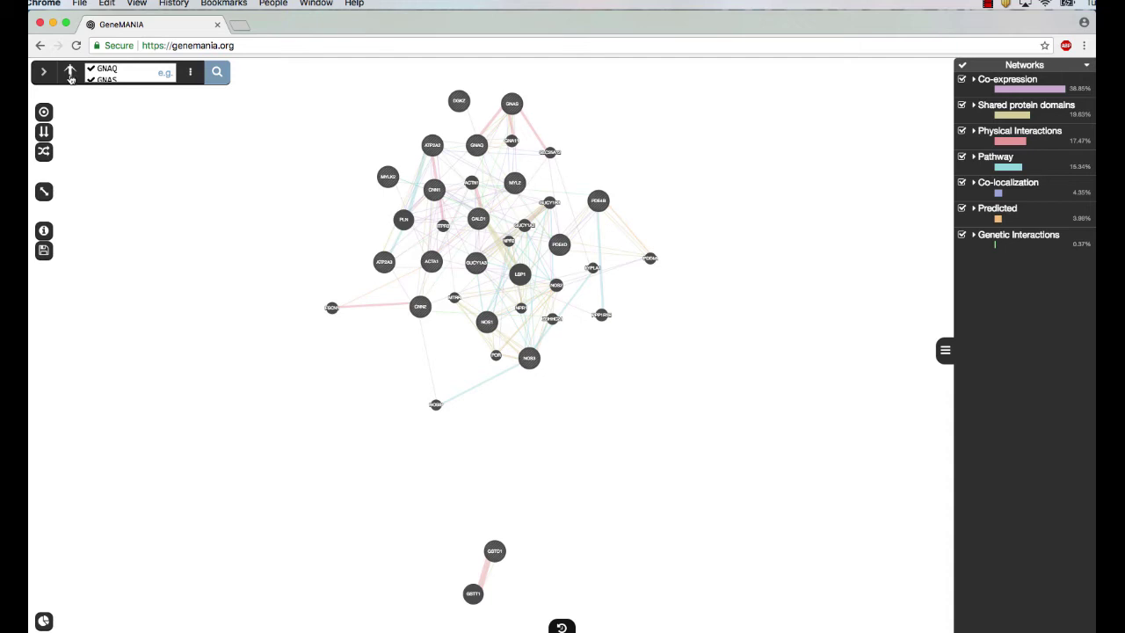
click(70, 76)
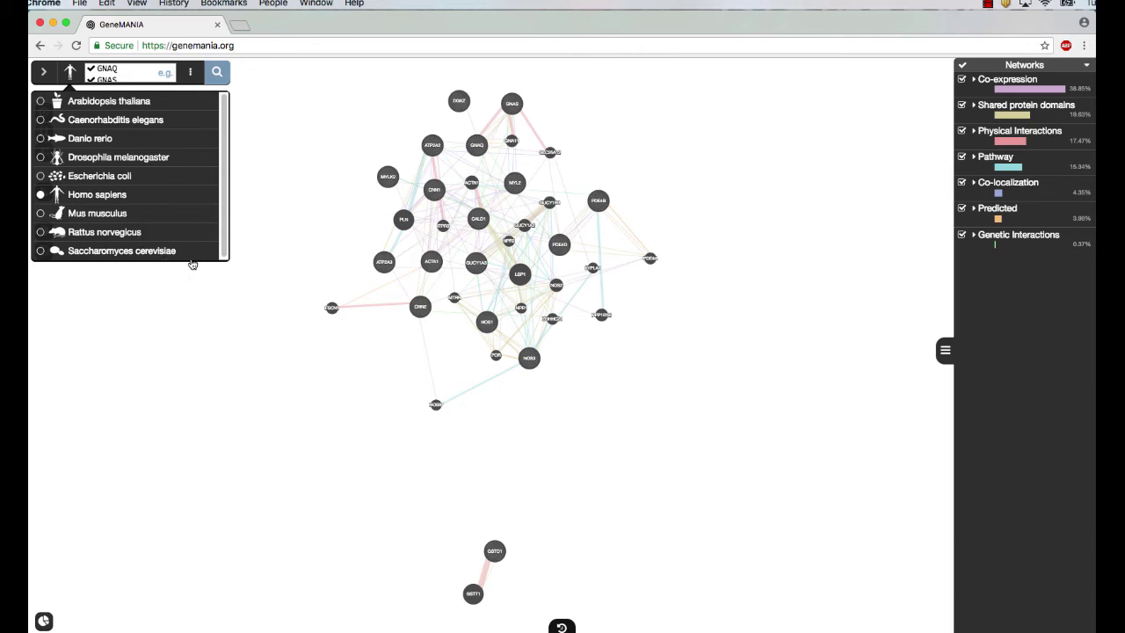
scroll(188, 232, down, 1)
click(189, 313)
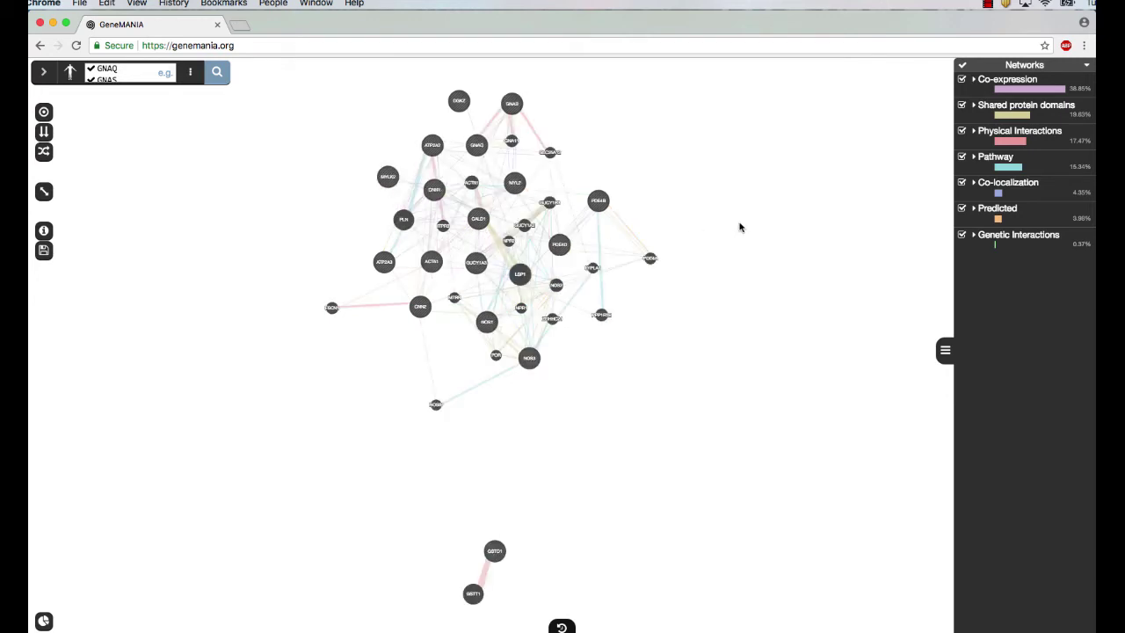
Enlarge the page to 125% and inspect the GUCY1A3 gene's connections in the network.
key(super+equal)
key(super+equal)
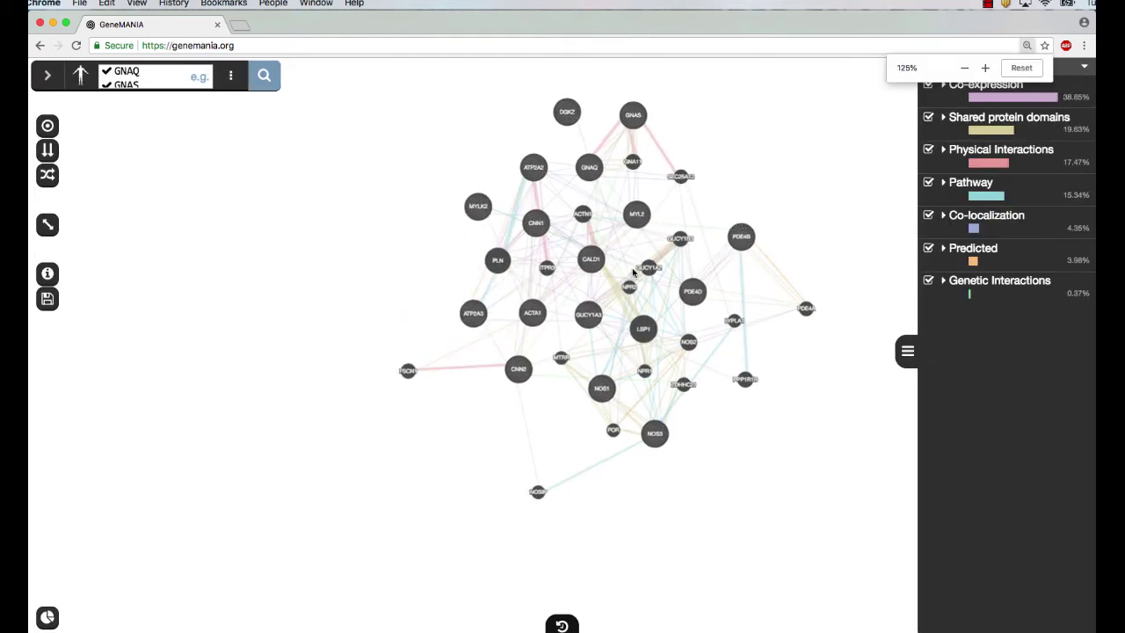
scroll(633, 272, down, 5)
scroll(633, 273, up, 10)
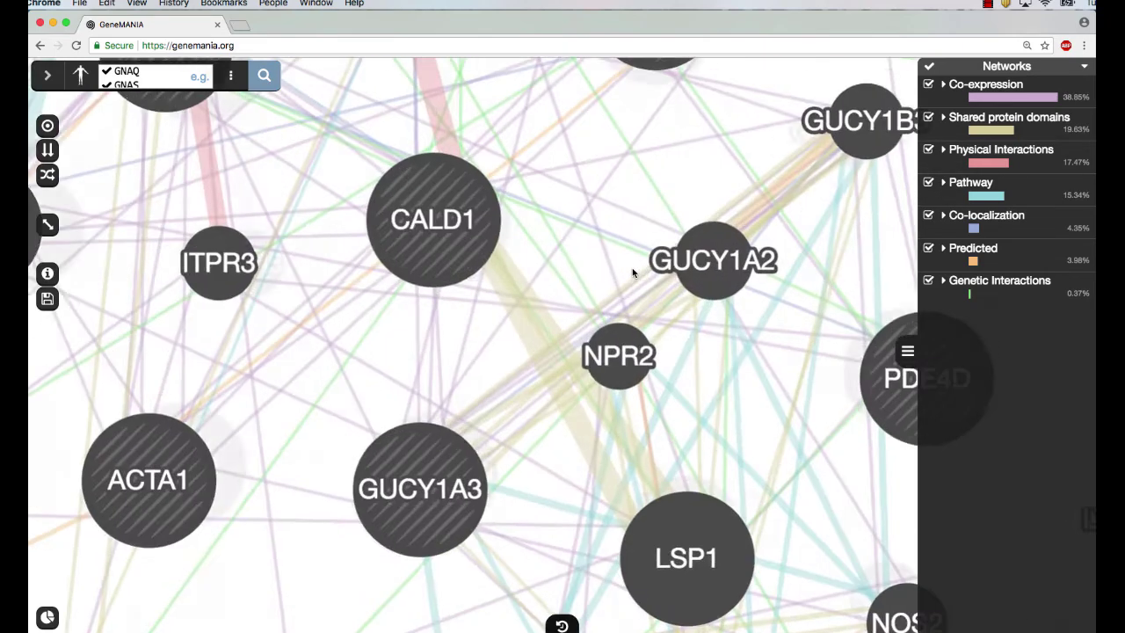
scroll(632, 272, down, 10)
scroll(632, 273, up, 4)
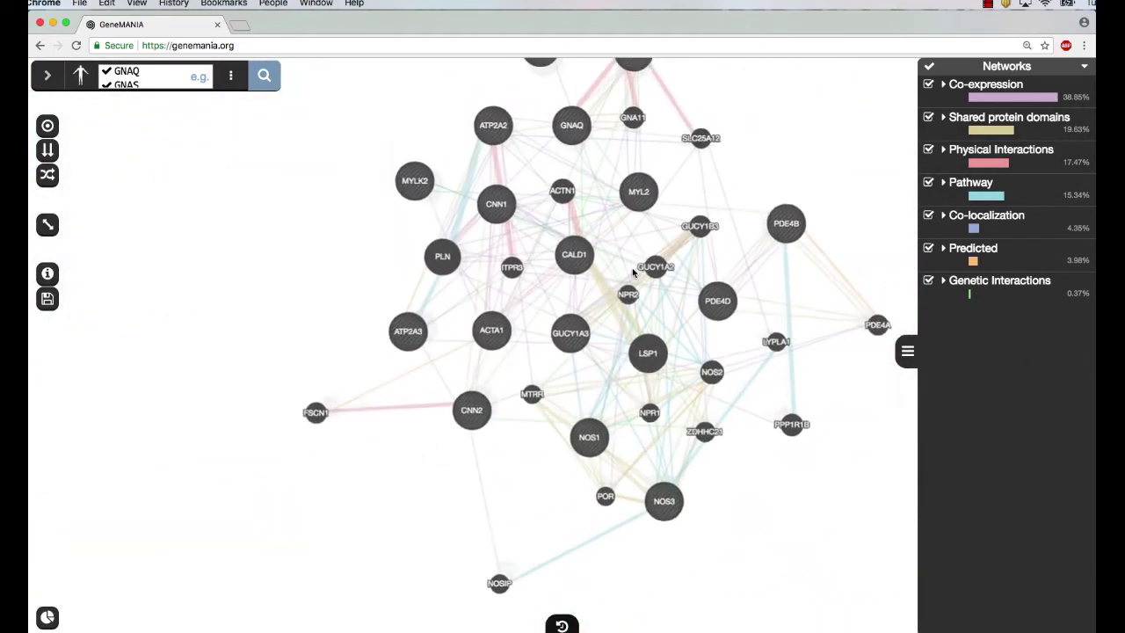
scroll(632, 272, down, 1)
click(569, 339)
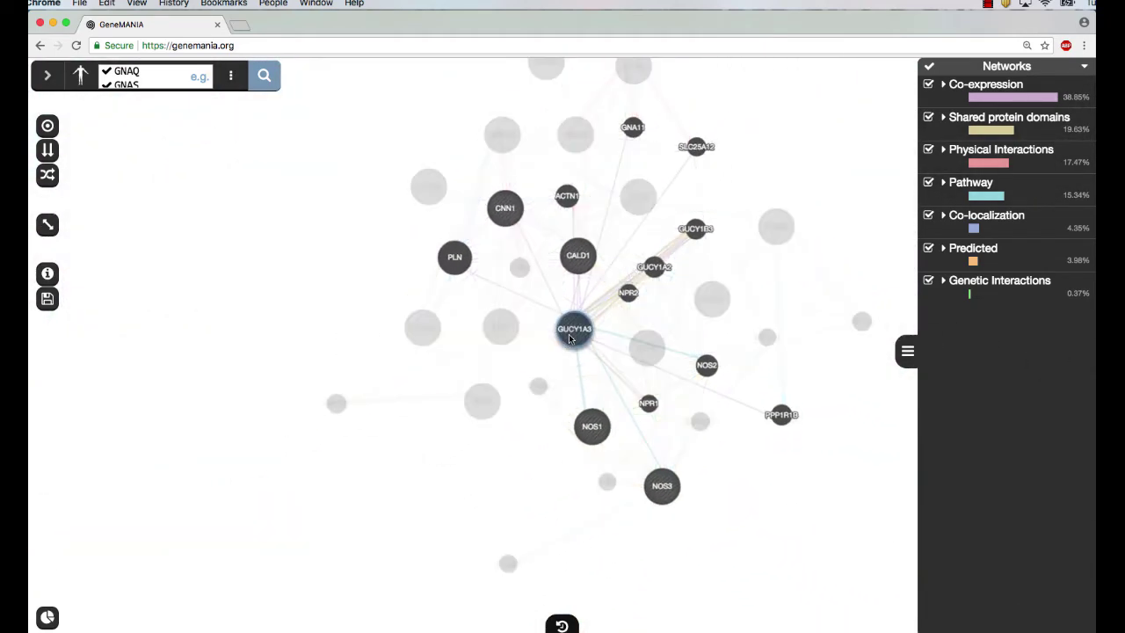
click(326, 449)
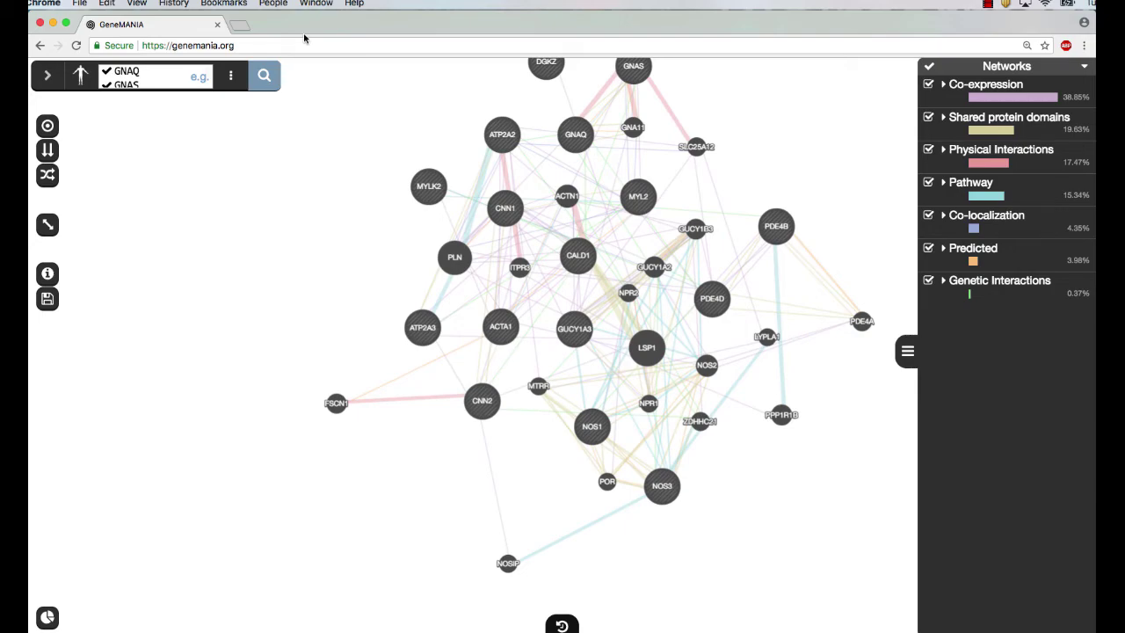
Move the browser window aside to view the gene list in Excel, then return to the whole GeneMANIA network.
drag(491, 22, 725, 44)
click(218, 416)
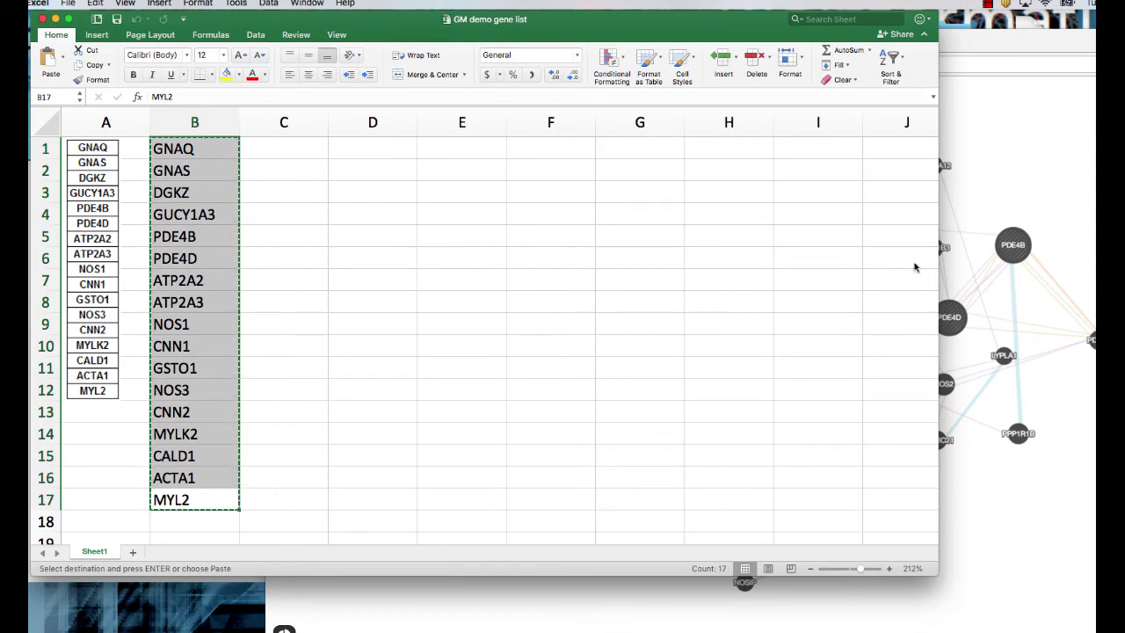
click(1028, 166)
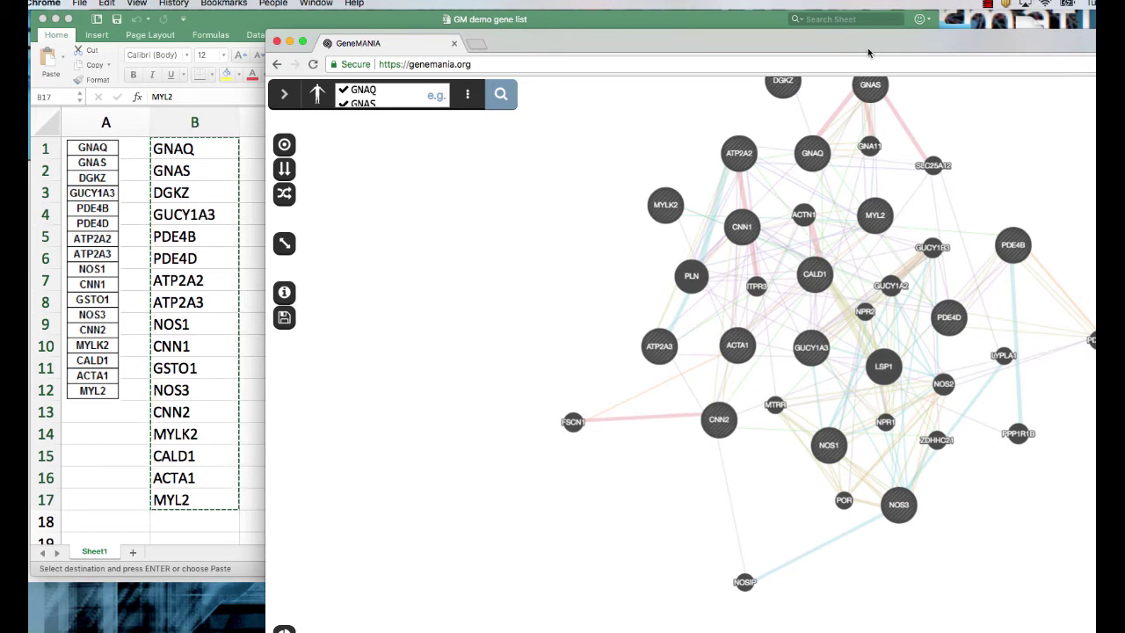
drag(867, 47, 678, 19)
scroll(718, 202, down, 3)
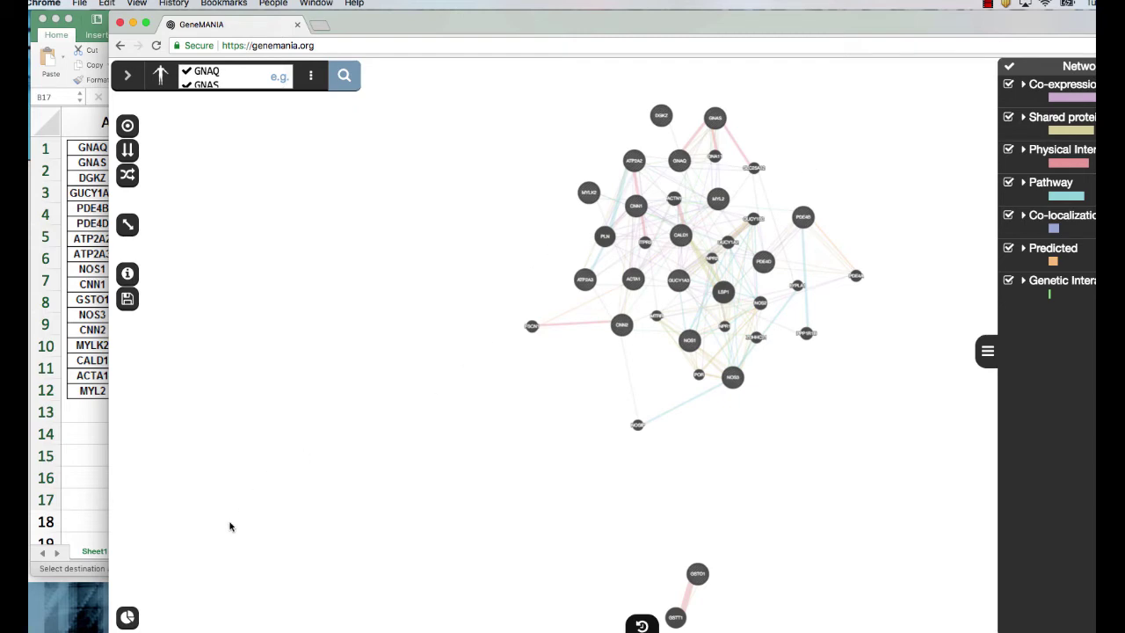
Colour the network genes by the functions muscle system process, circulatory system process, heart process and heart contraction.
click(127, 616)
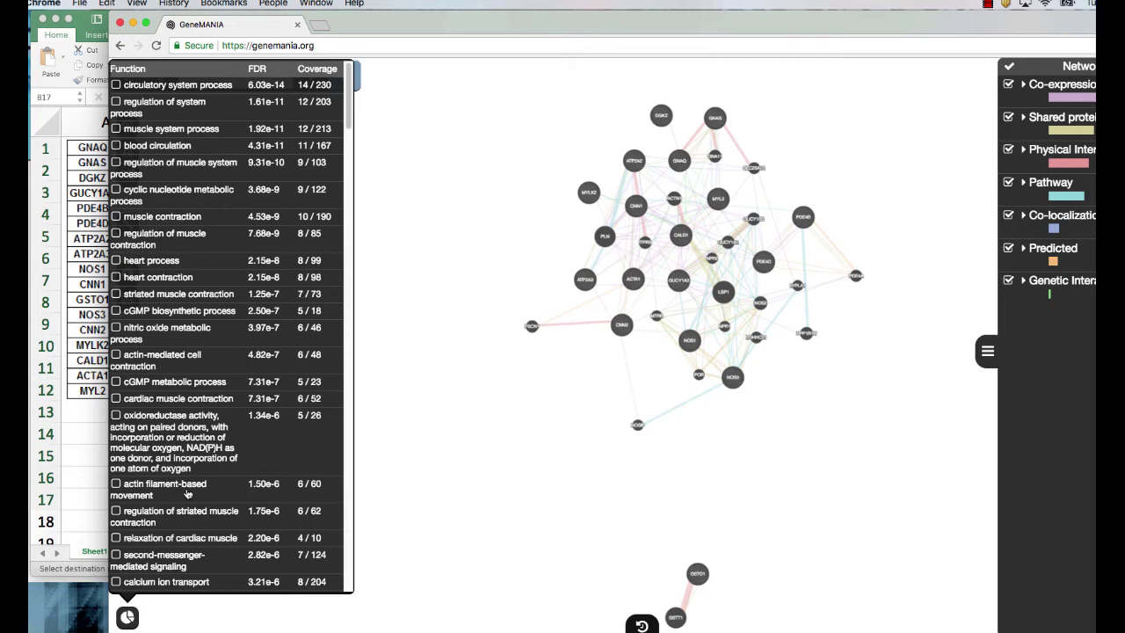
click(115, 129)
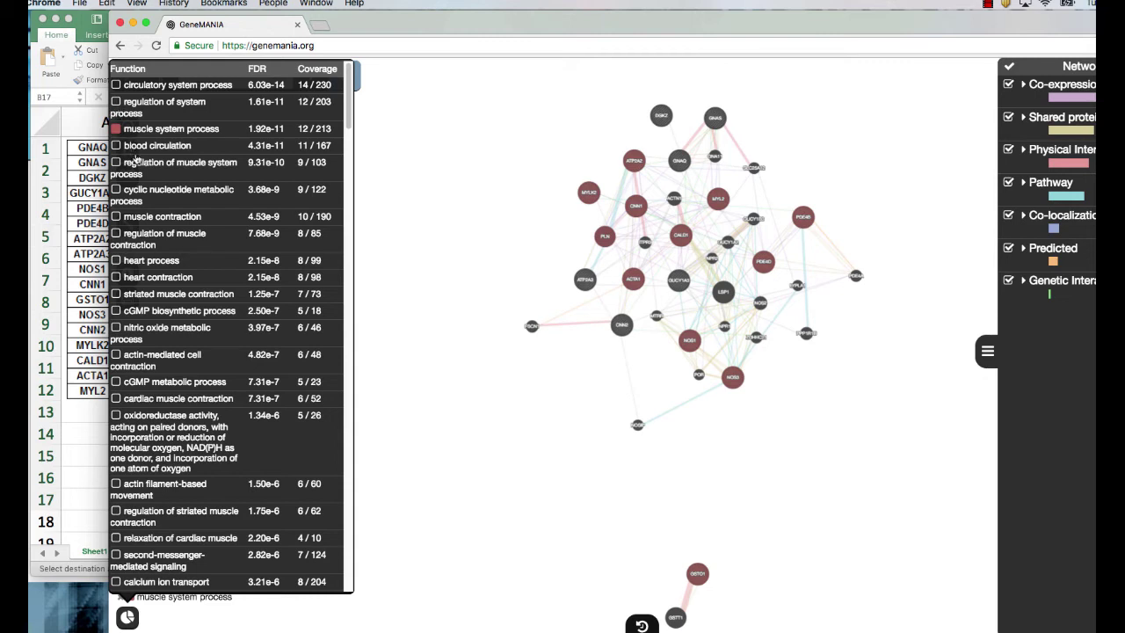
click(116, 86)
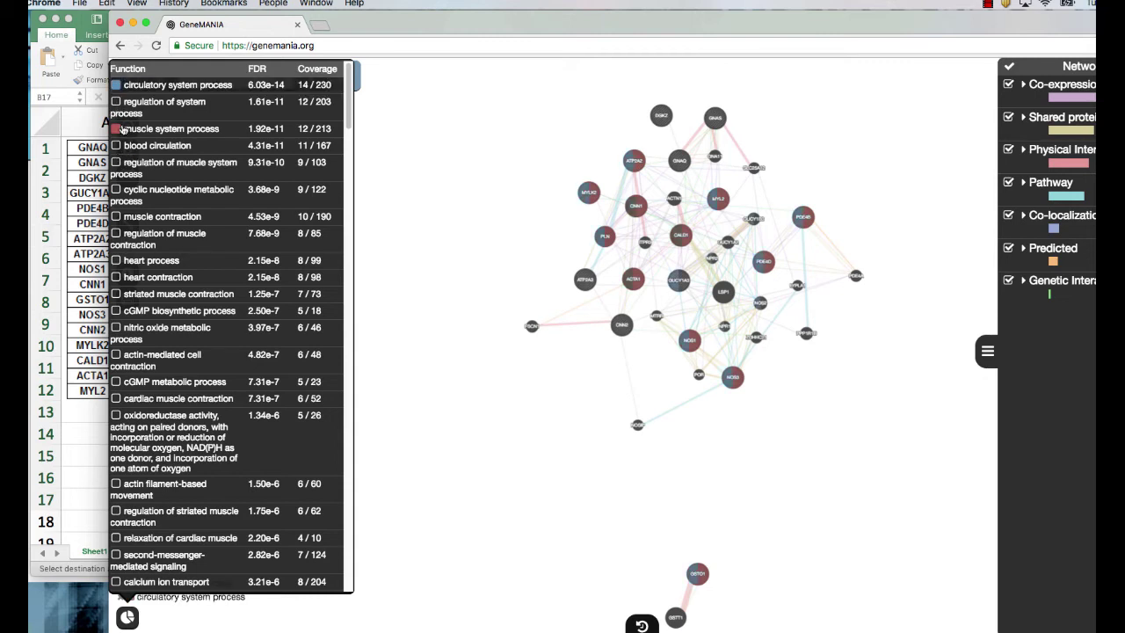
click(115, 260)
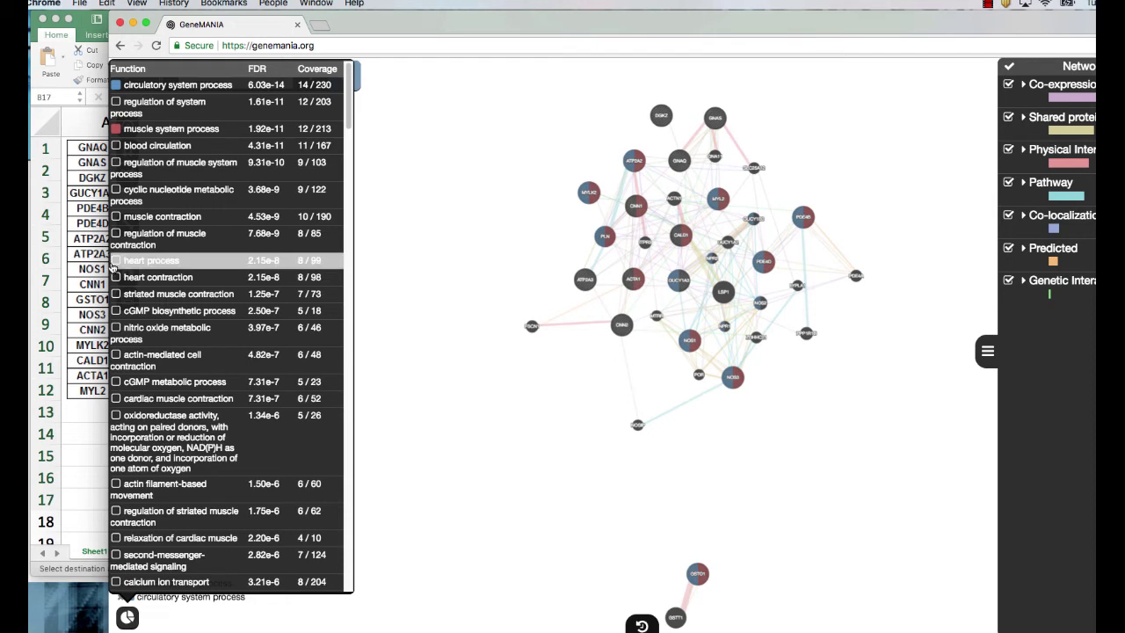
click(115, 277)
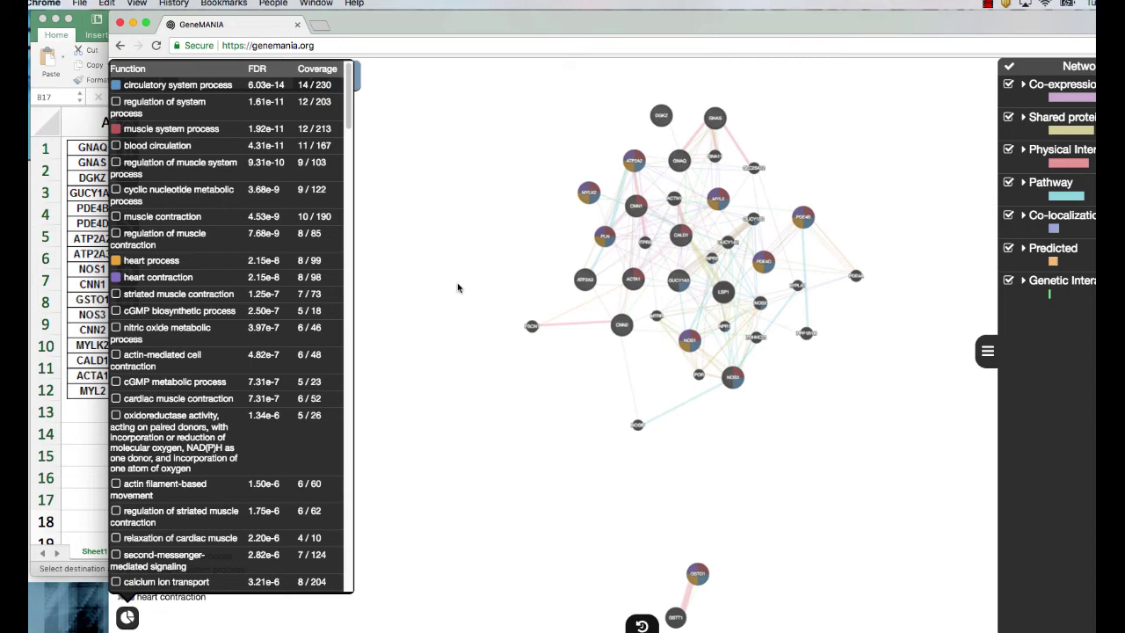
Look through the remaining functions with their FDR and coverage values, and close the function list.
scroll(153, 235, down, 10)
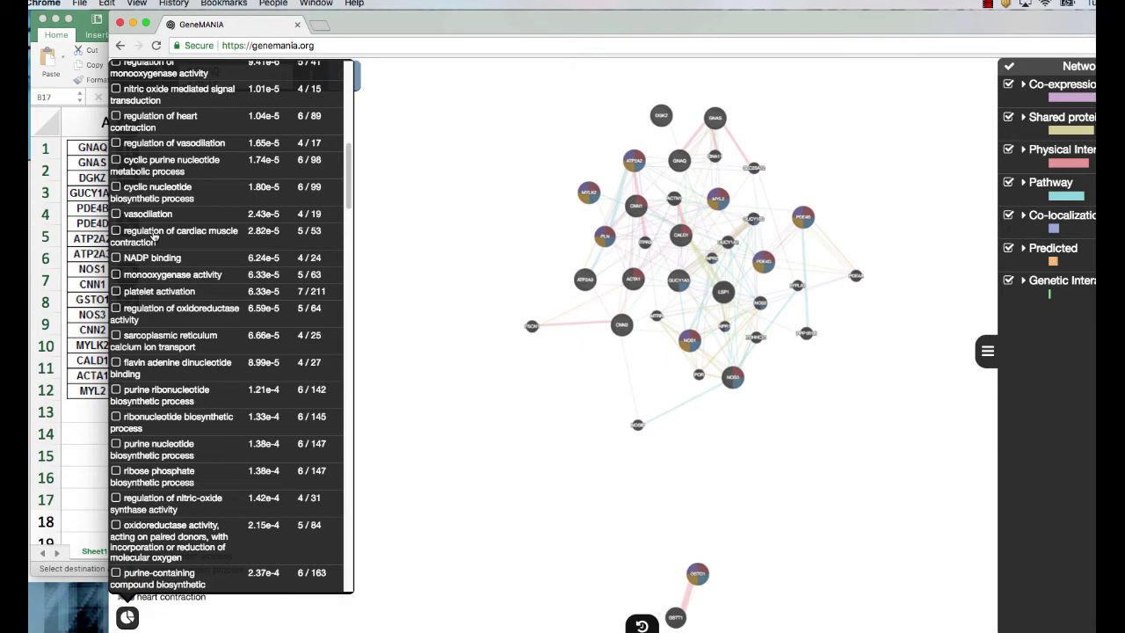
scroll(190, 151, down, 10)
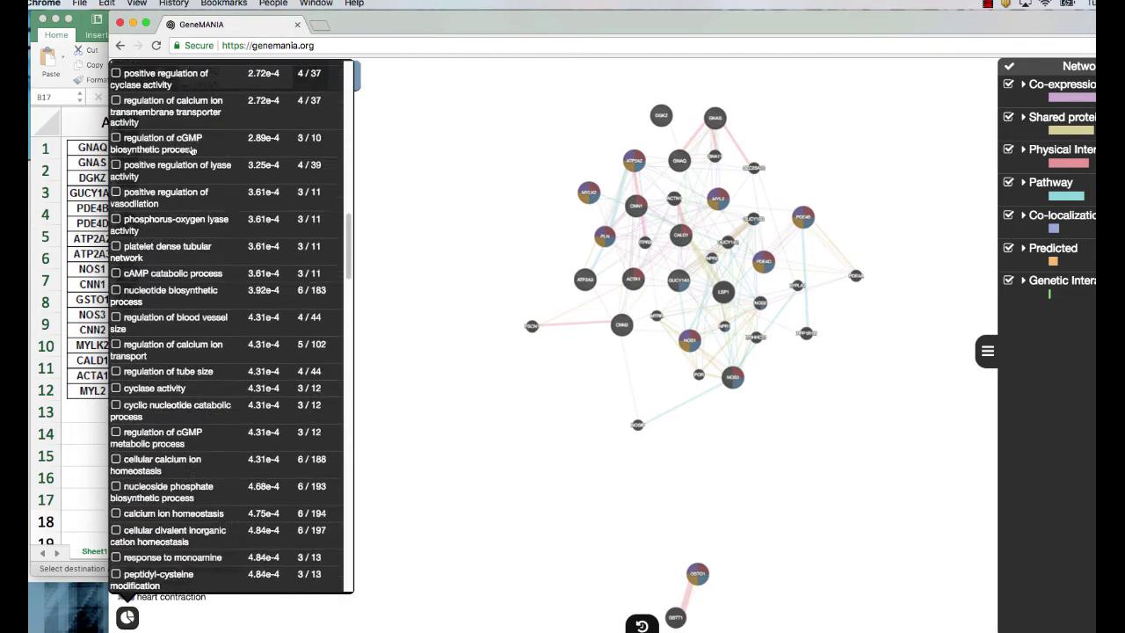
scroll(192, 151, down, 10)
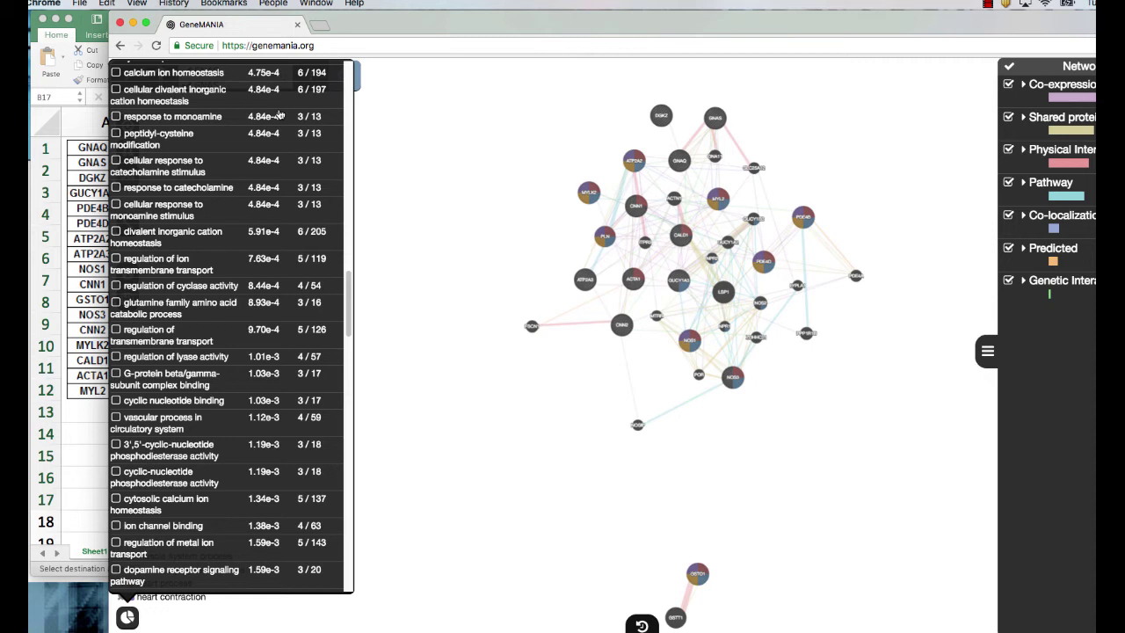
click(379, 102)
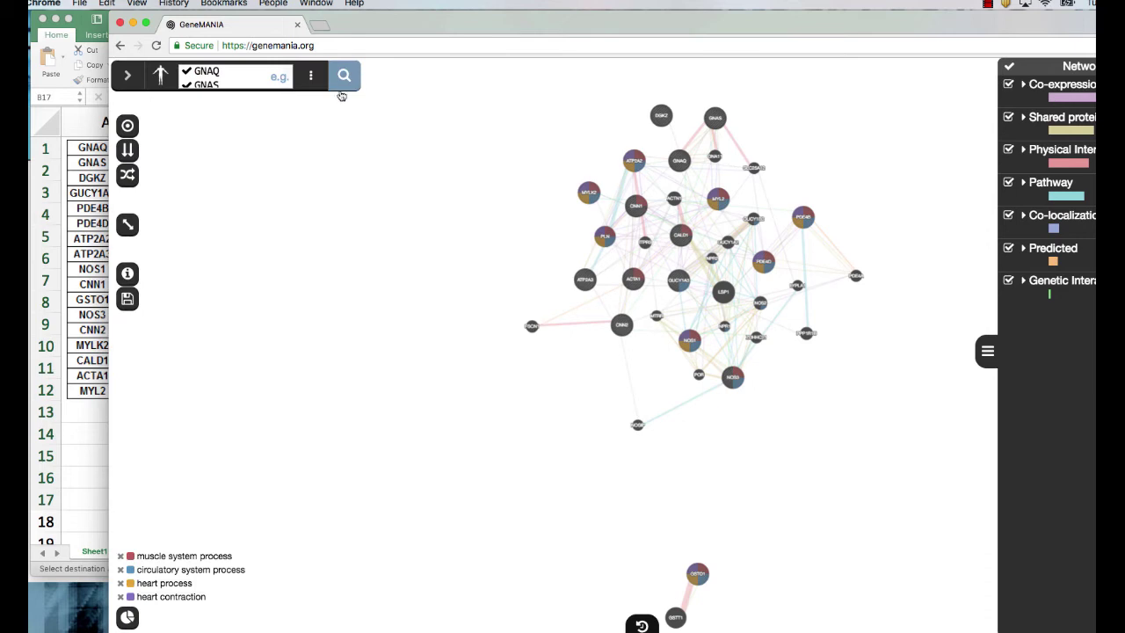
click(311, 79)
click(311, 79)
Switch to PowerPoint and start the slide show from slide 19.
click(756, 629)
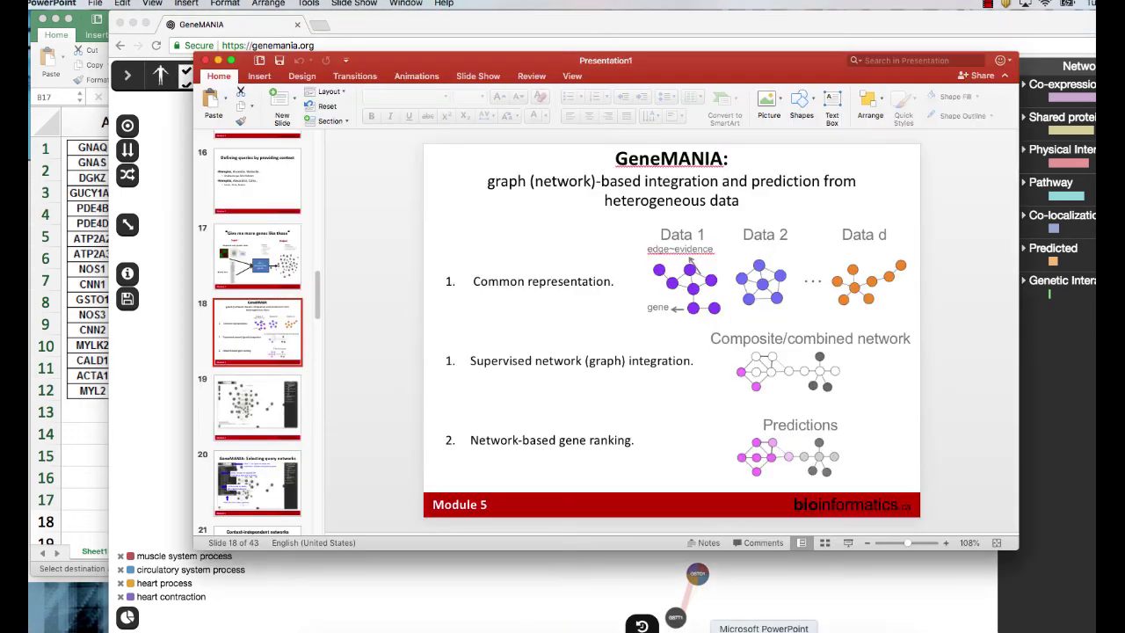
click(279, 406)
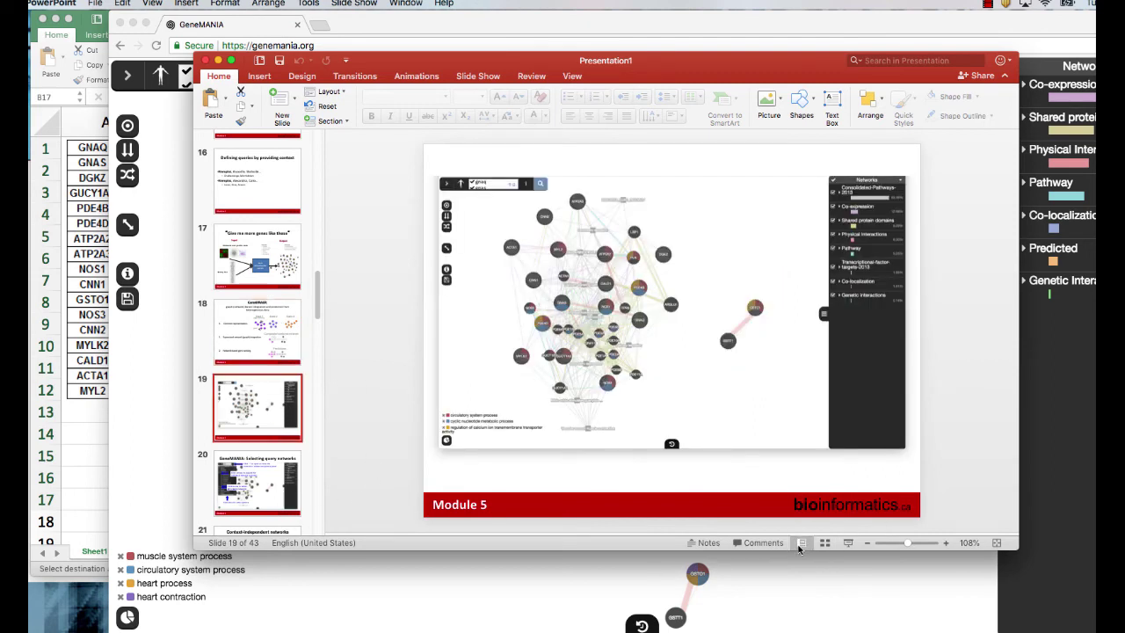
click(846, 544)
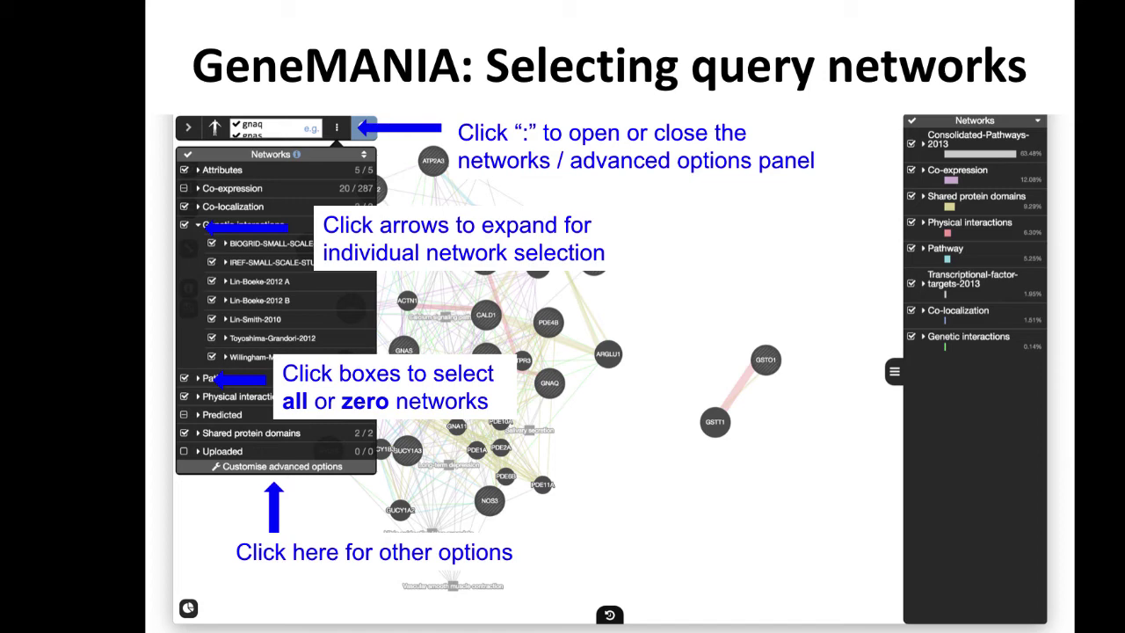
End the slide show and switch back to the GeneMANIA network.
key(alt+Tab)
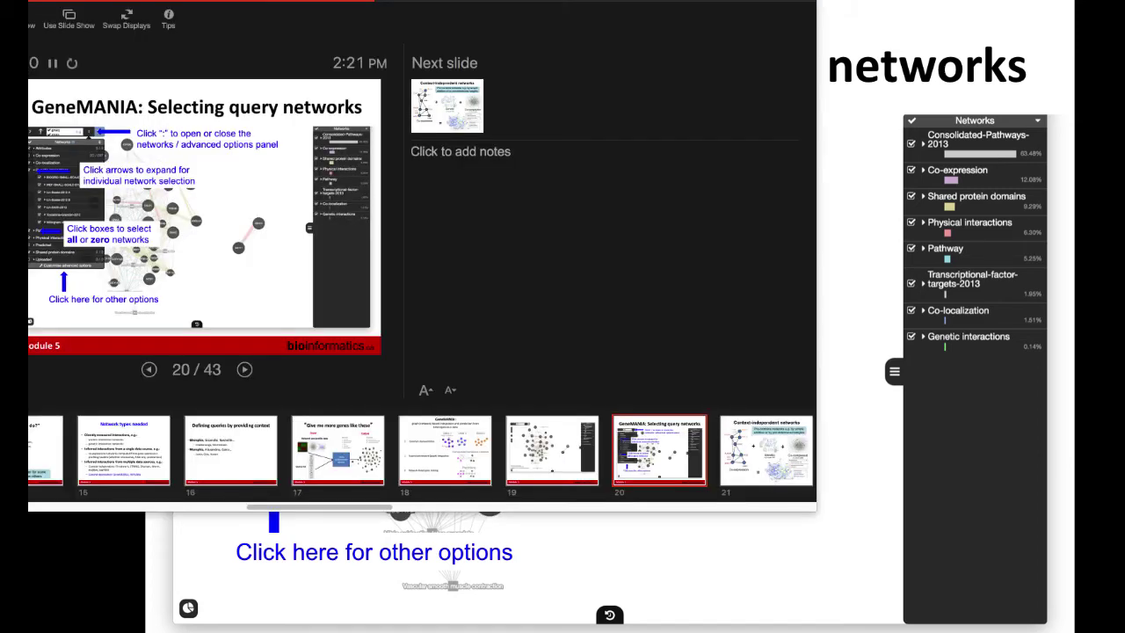
key(Escape)
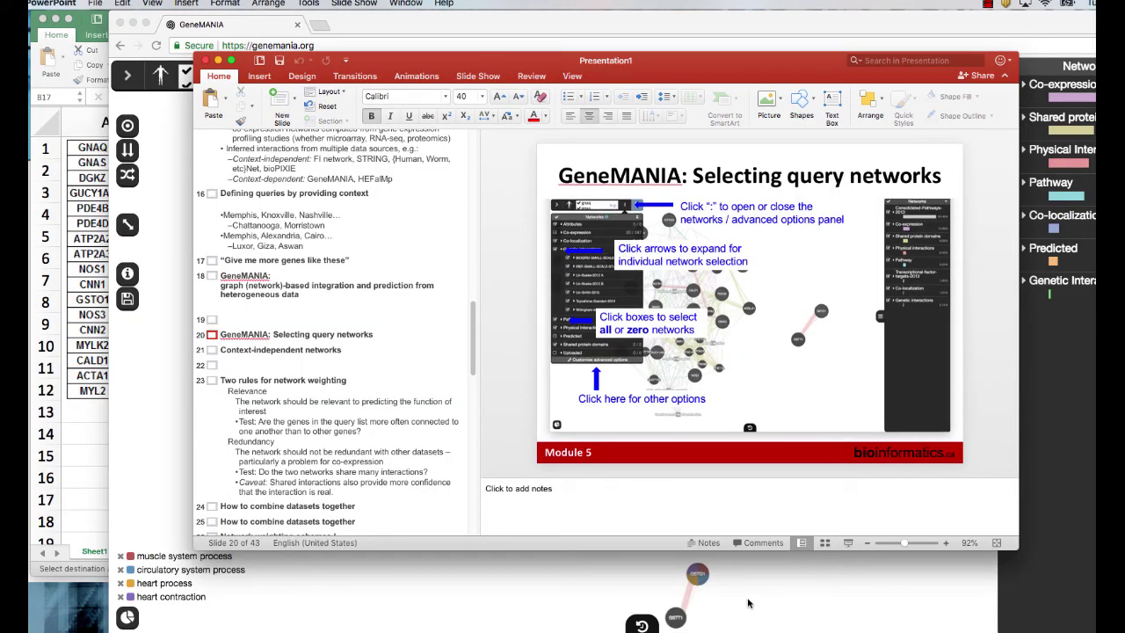
click(554, 596)
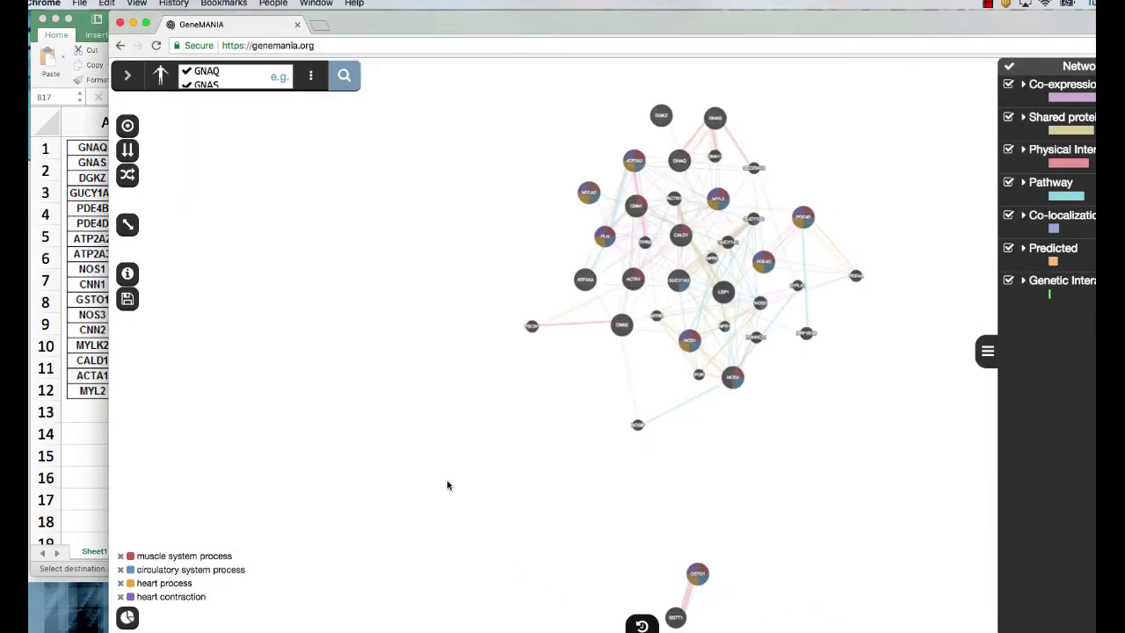
Examine the query network categories and the individual Co-expression networks available for selection.
click(313, 75)
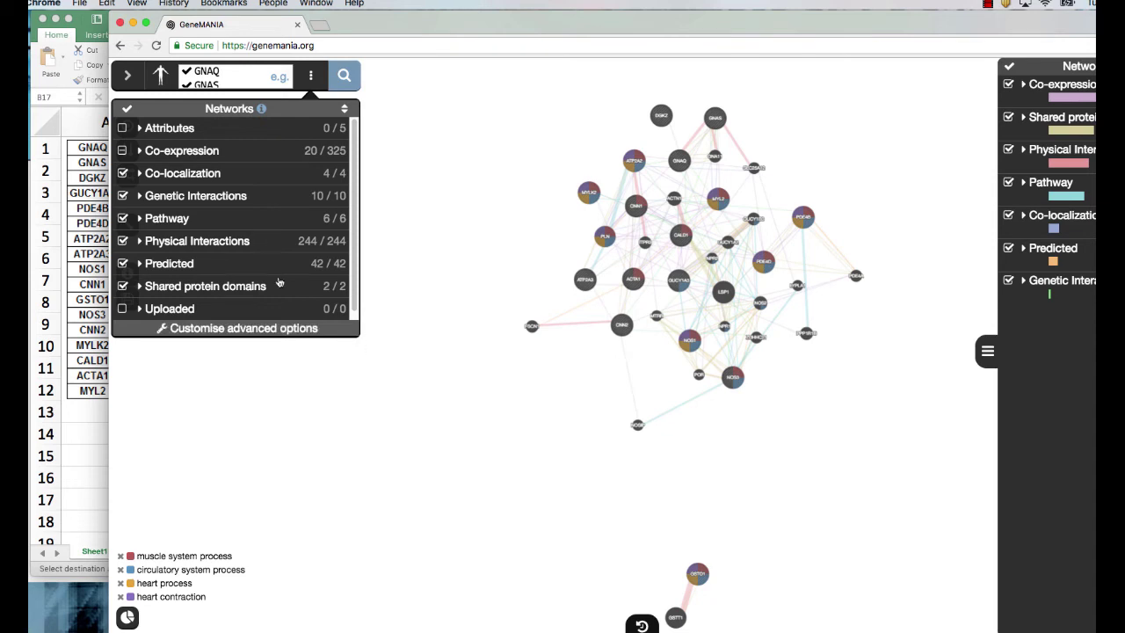
scroll(256, 254, down, 1)
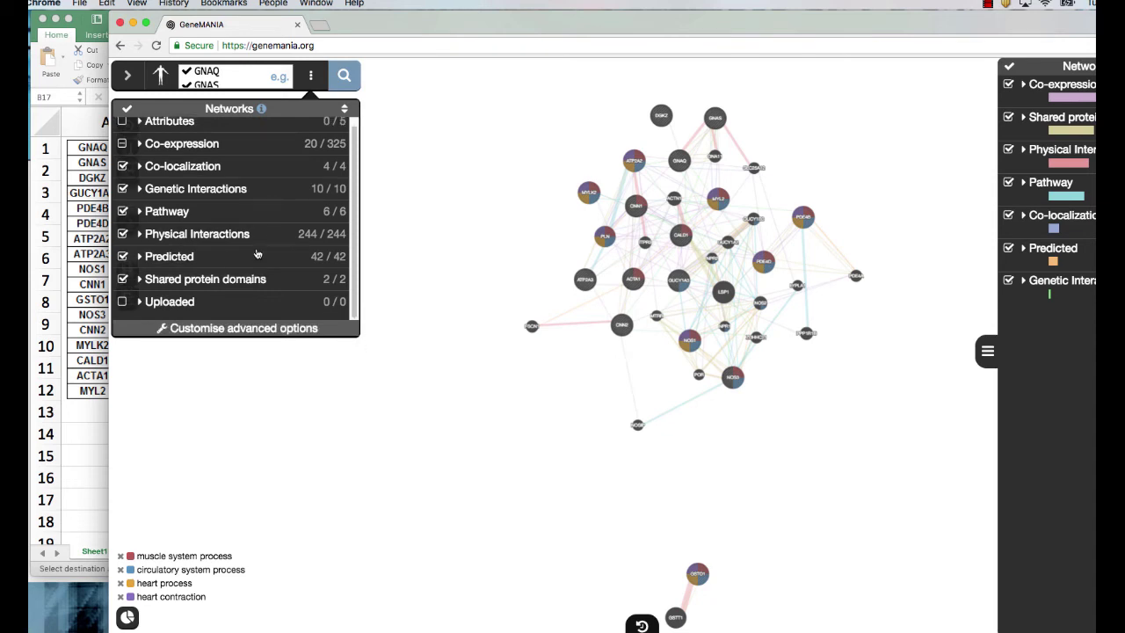
scroll(172, 186, up, 1)
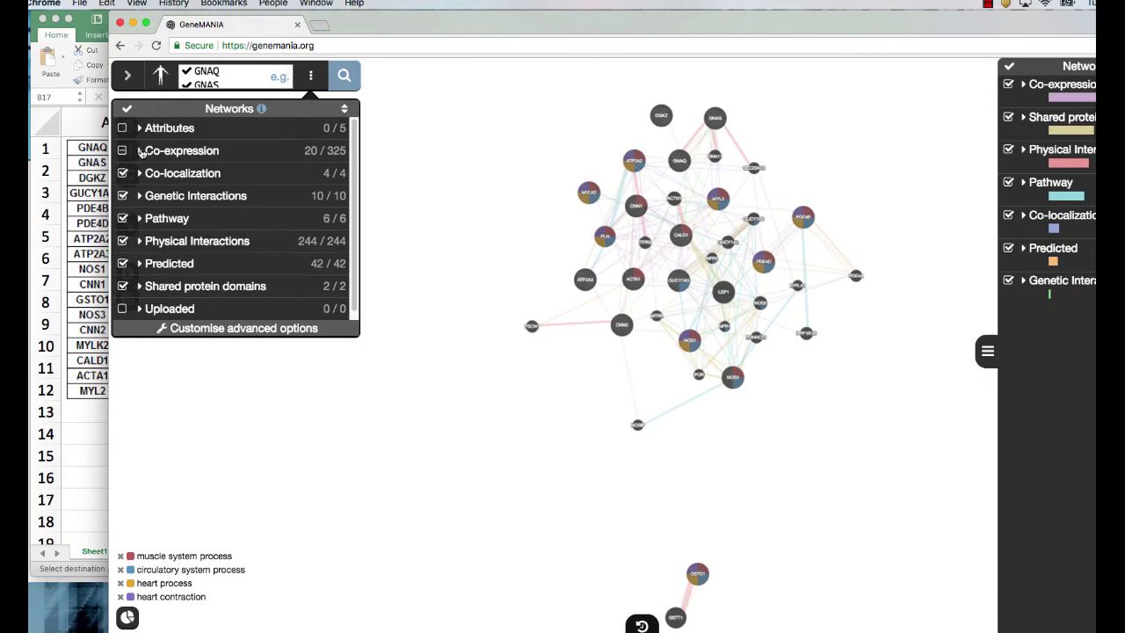
click(140, 151)
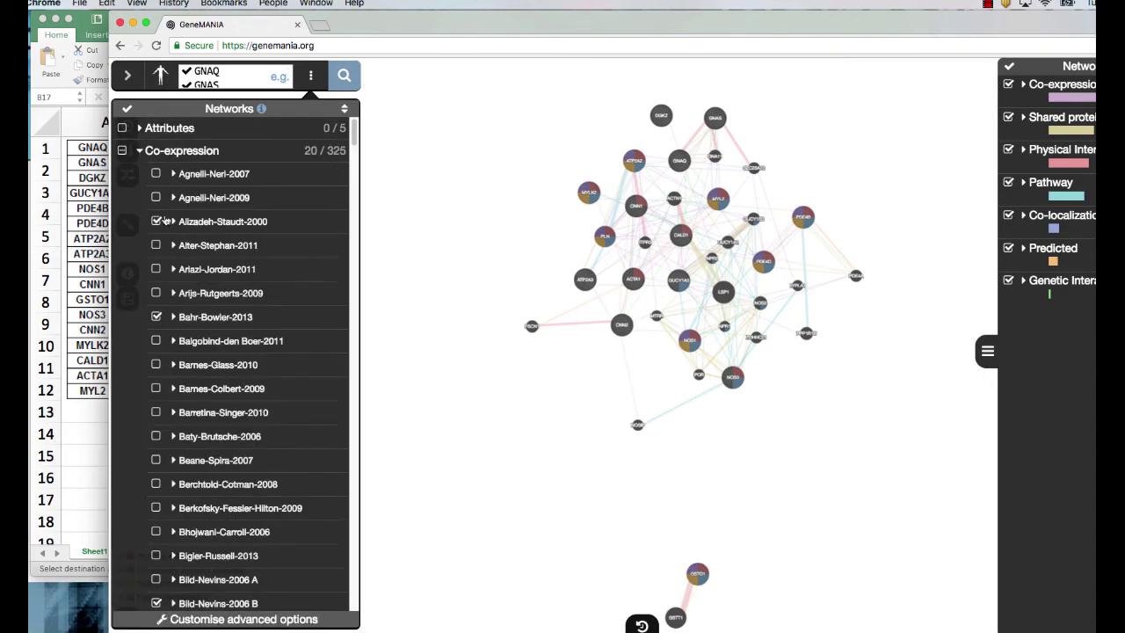
scroll(165, 219, down, 5)
scroll(165, 218, down, 20)
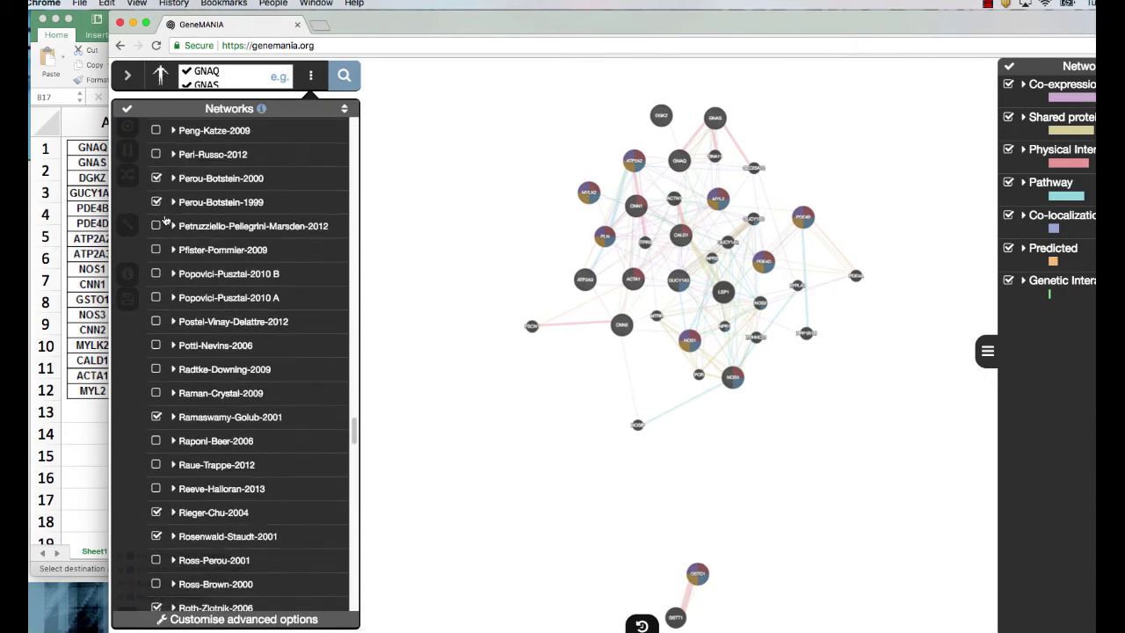
scroll(165, 219, down, 15)
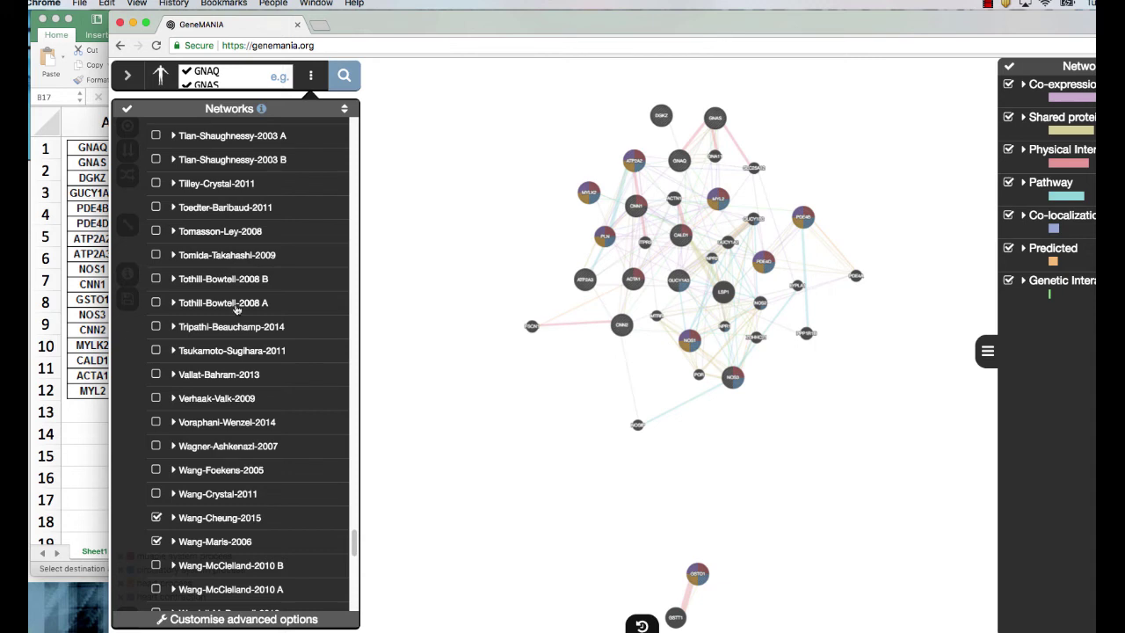
View the publication and source details of the Thurnherr-Lee-2016 co-expression network, and return towards the start of the list.
scroll(122, 330, up, 5)
click(172, 288)
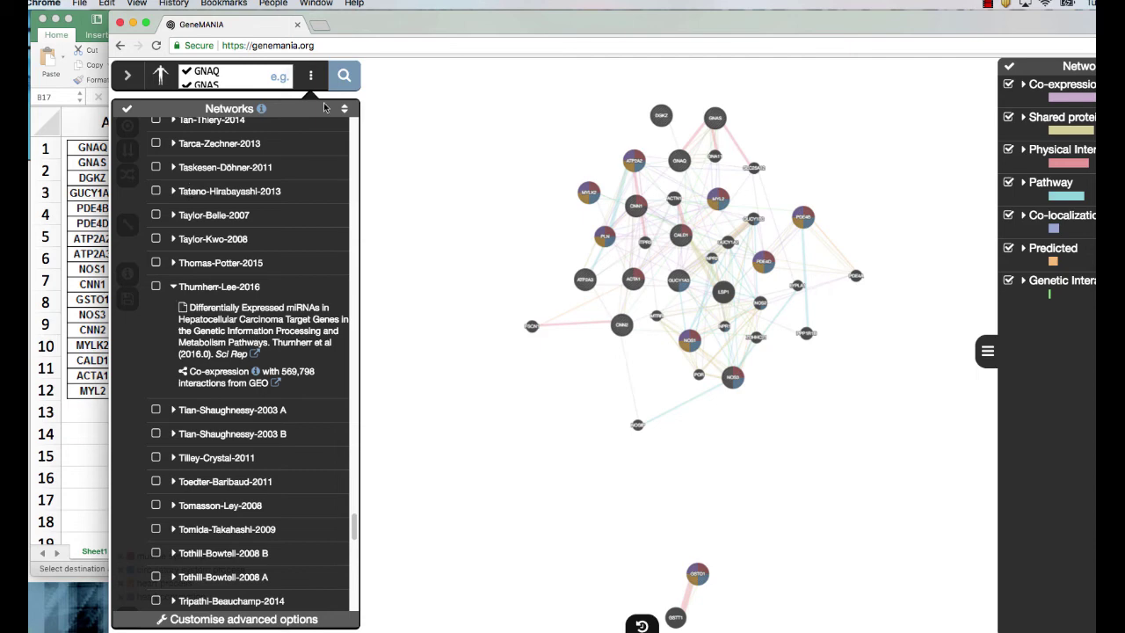
scroll(233, 169, up, 1)
scroll(233, 170, up, 20)
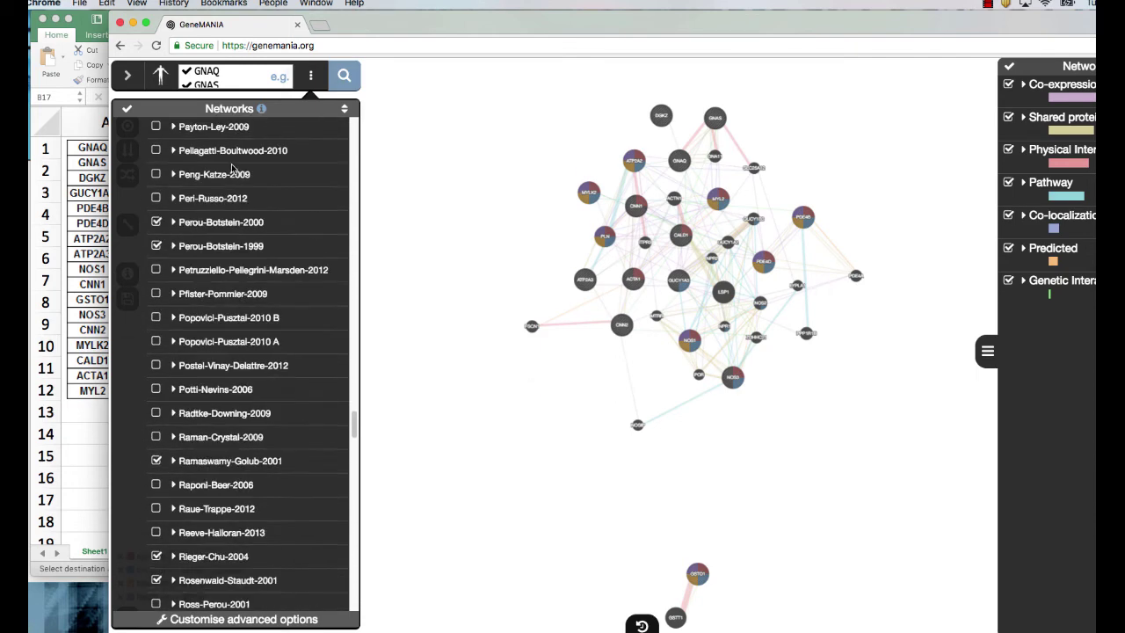
scroll(228, 170, up, 20)
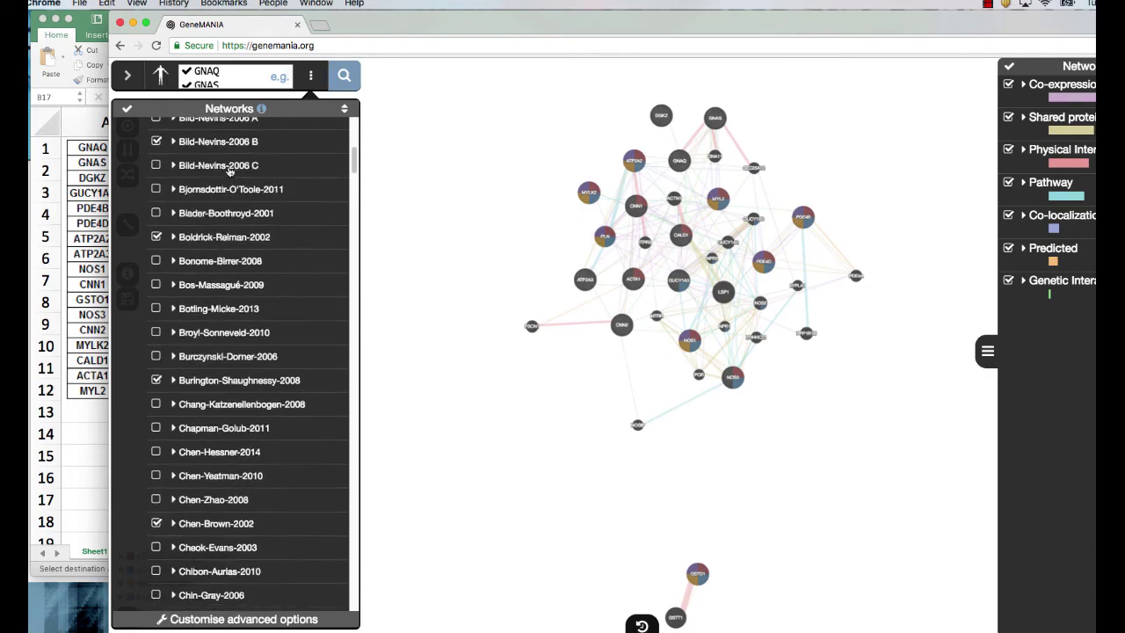
Select all Co-expression networks for the query and collapse their category.
scroll(230, 170, up, 1)
click(122, 151)
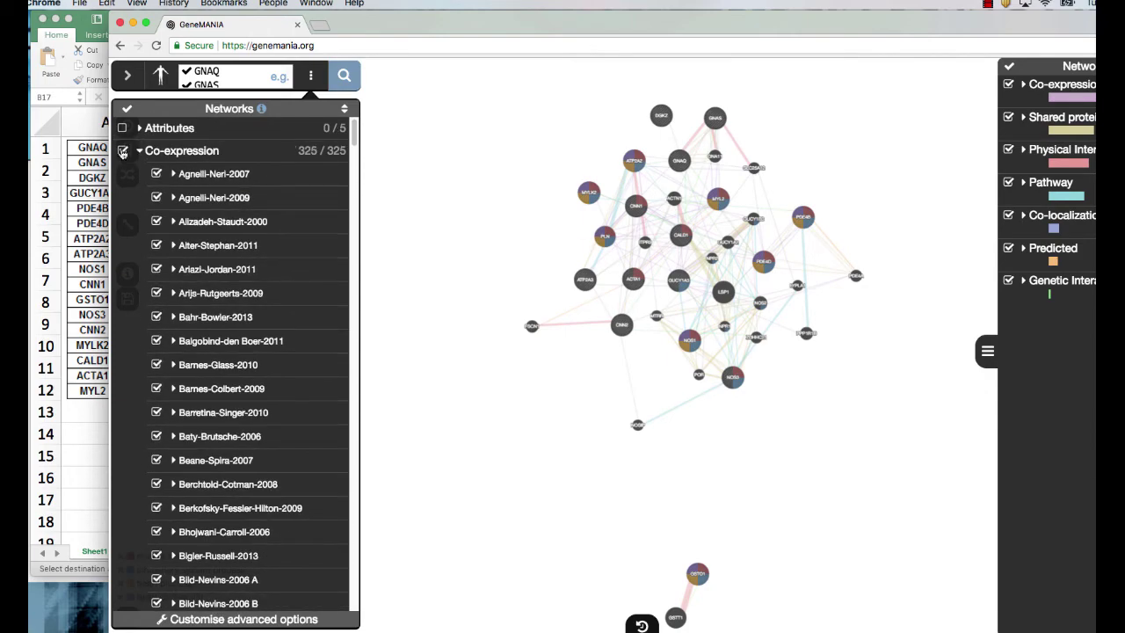
click(139, 152)
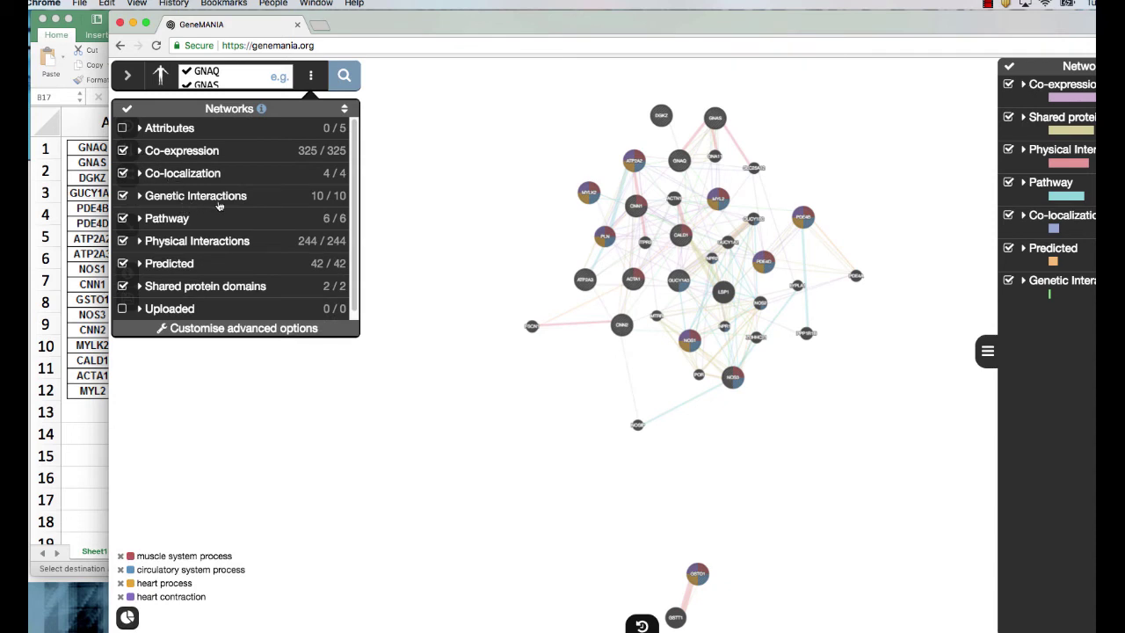
Expand the Pathway category and deselect all of its networks.
click(140, 218)
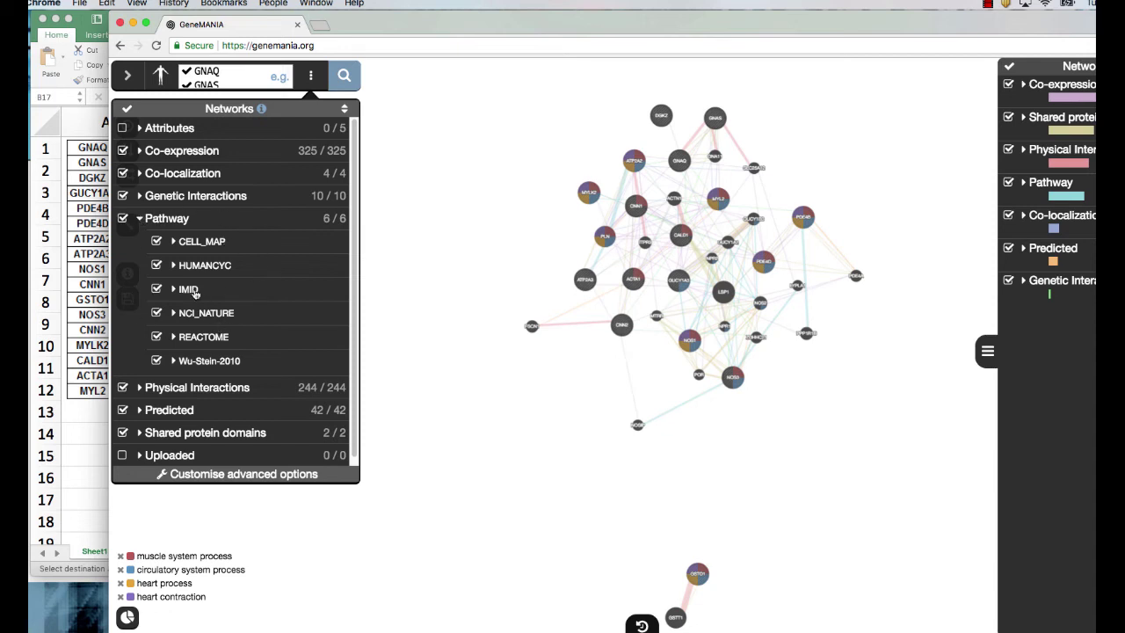
click(157, 242)
click(123, 218)
click(123, 218)
Expand the Co-expression category, deselect all of its networks and look through the cleared list.
click(123, 151)
click(139, 152)
click(123, 151)
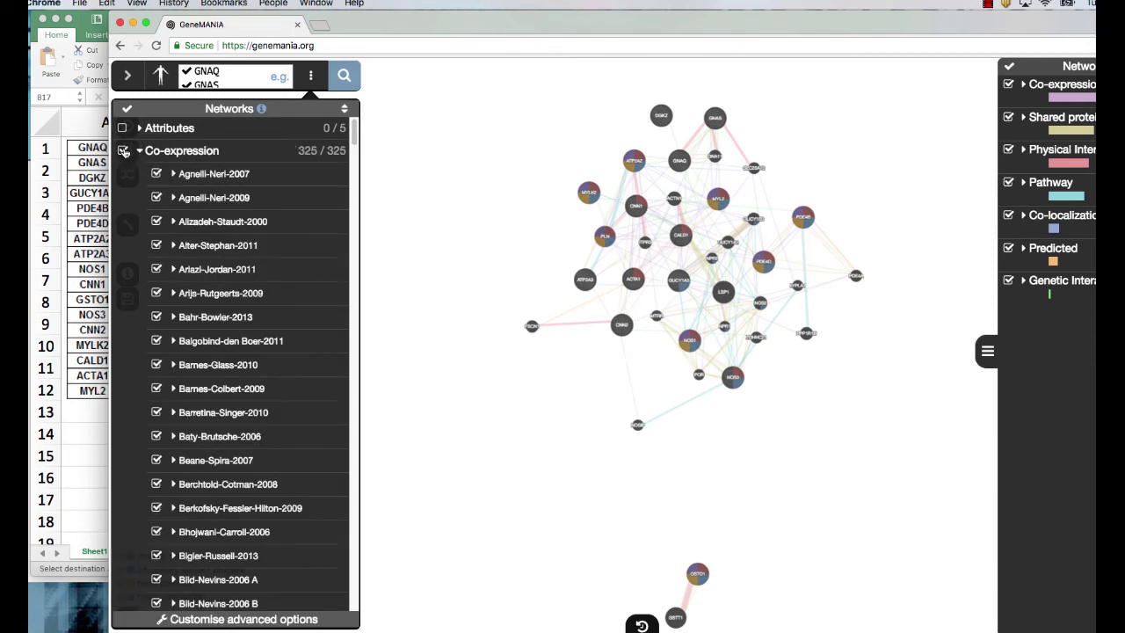
click(124, 152)
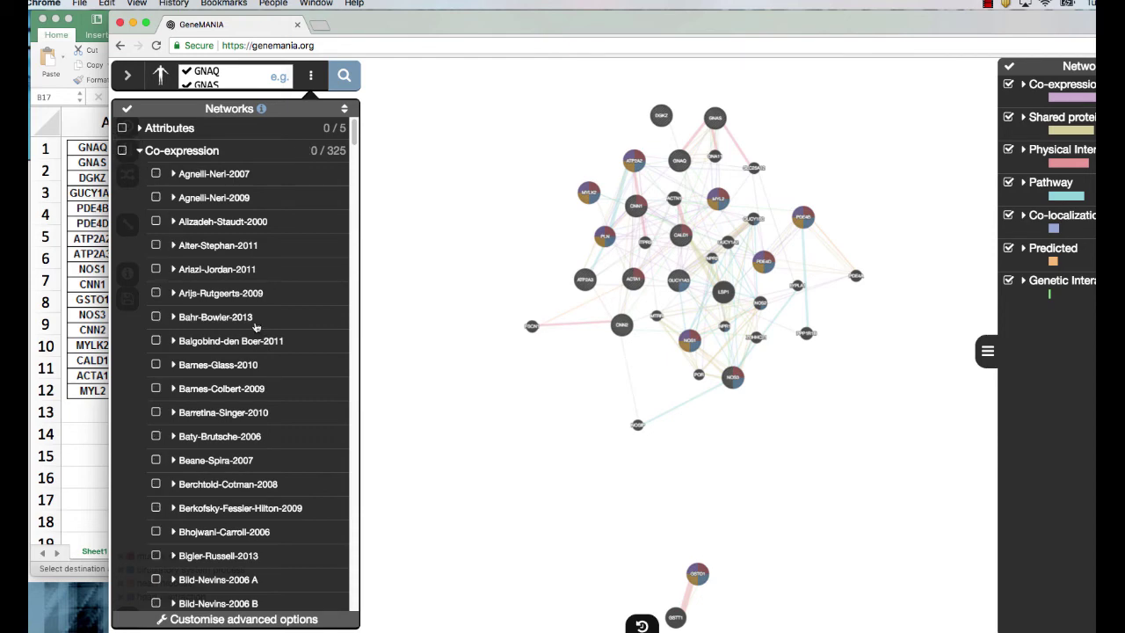
scroll(261, 401, down, 15)
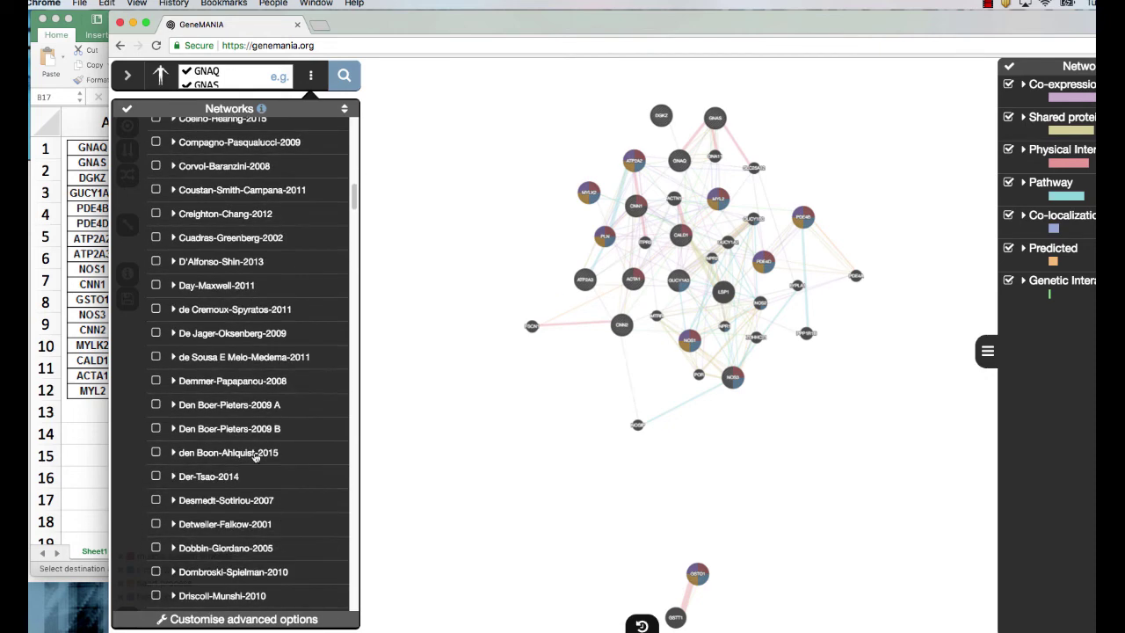
scroll(161, 233, up, 15)
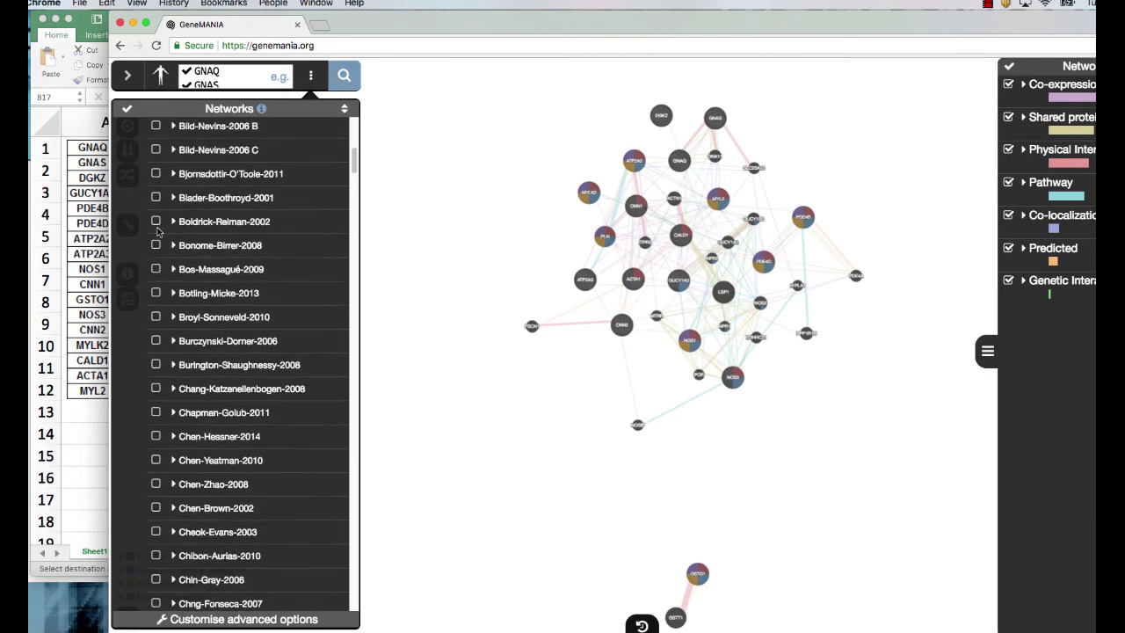
Reselect all Co-expression and Pathway networks and collapse both categories.
click(127, 151)
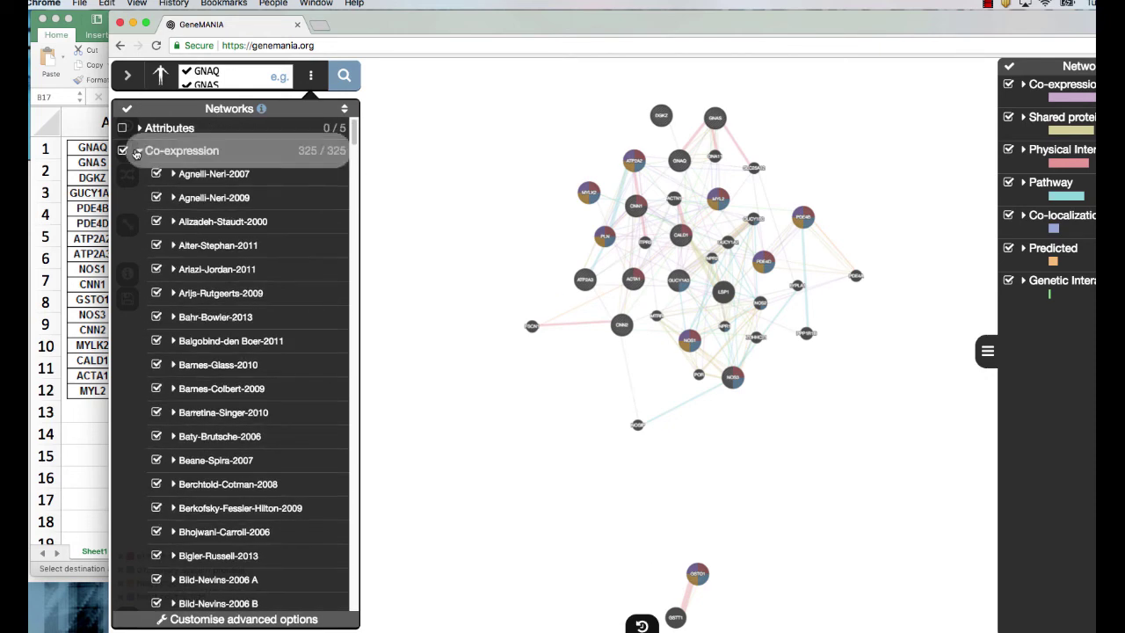
click(137, 151)
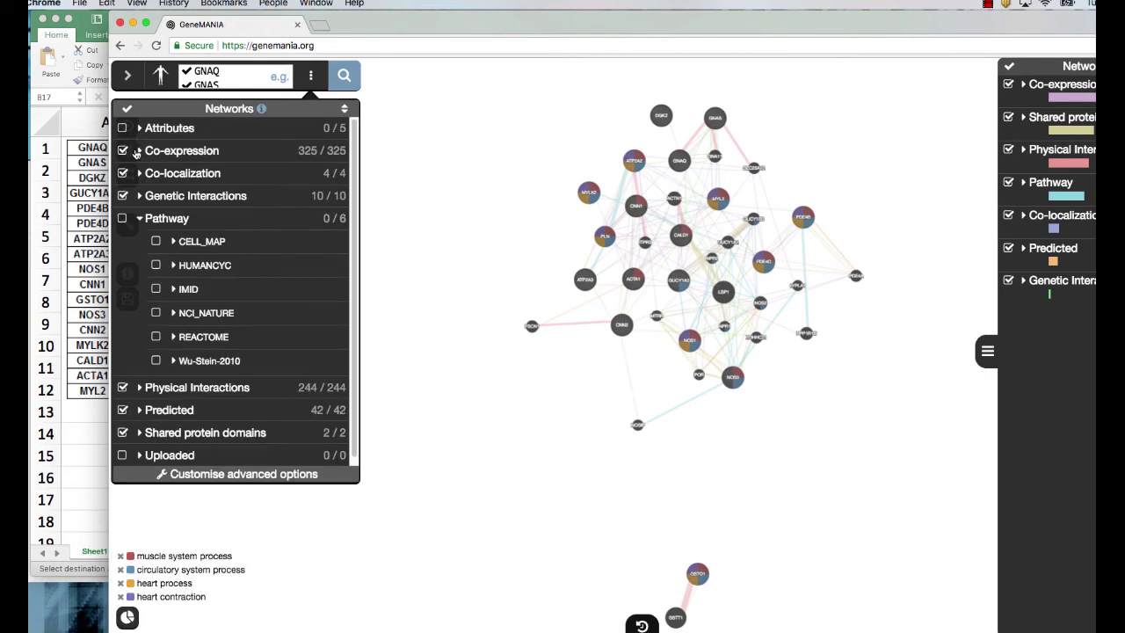
click(124, 219)
click(137, 219)
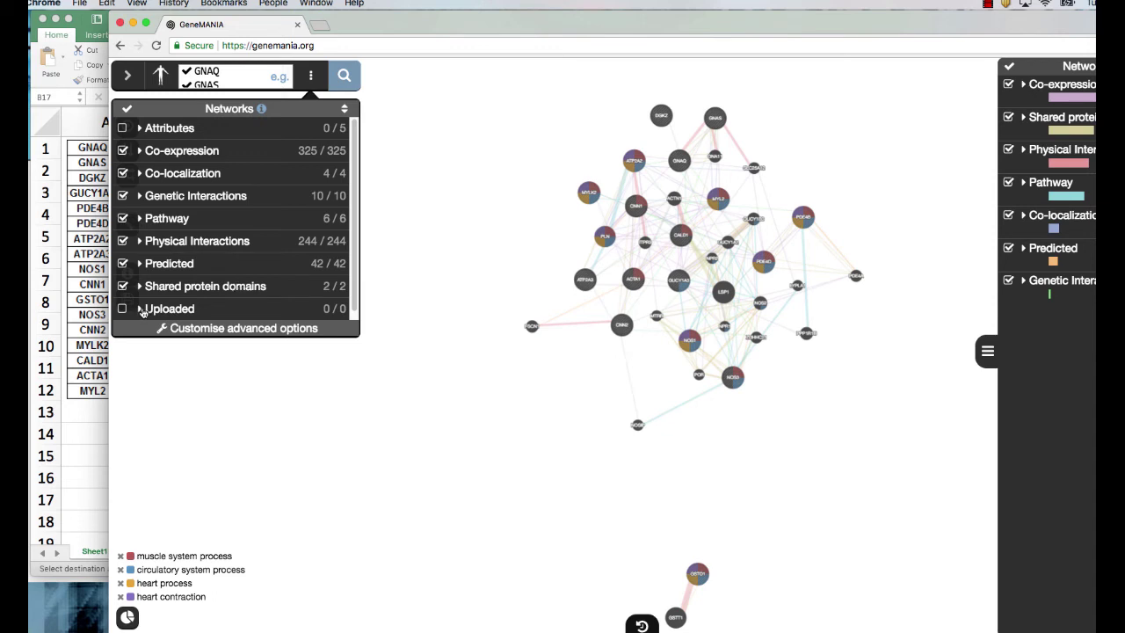
Expand the Uploaded category, check the "Selecting query networks" slide in PowerPoint and return to GeneMANIA.
click(140, 309)
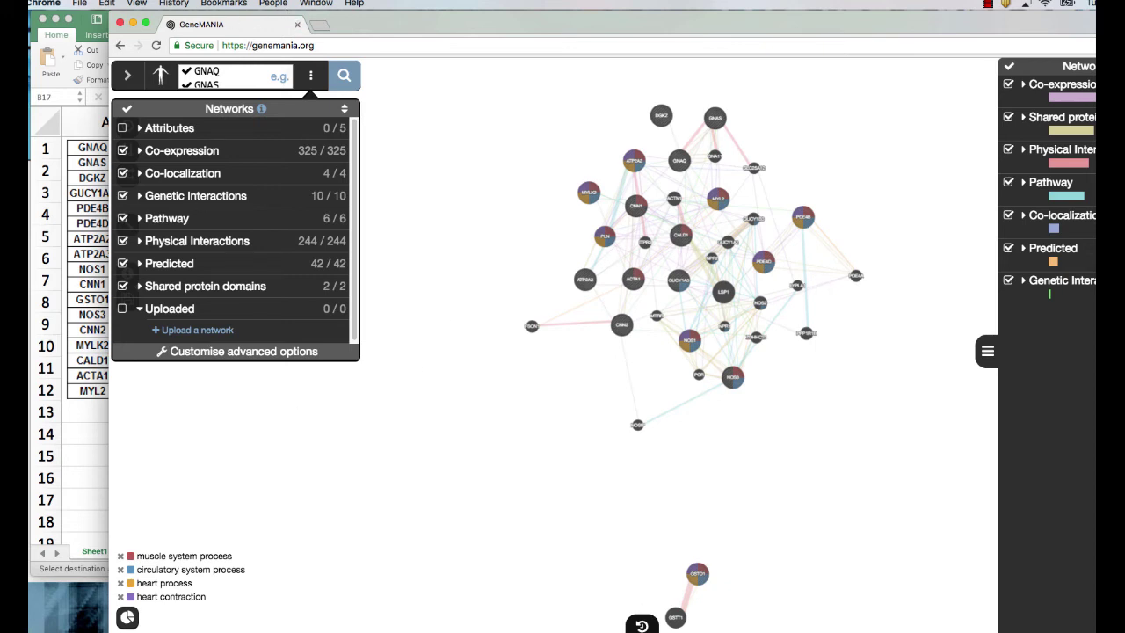
click(728, 628)
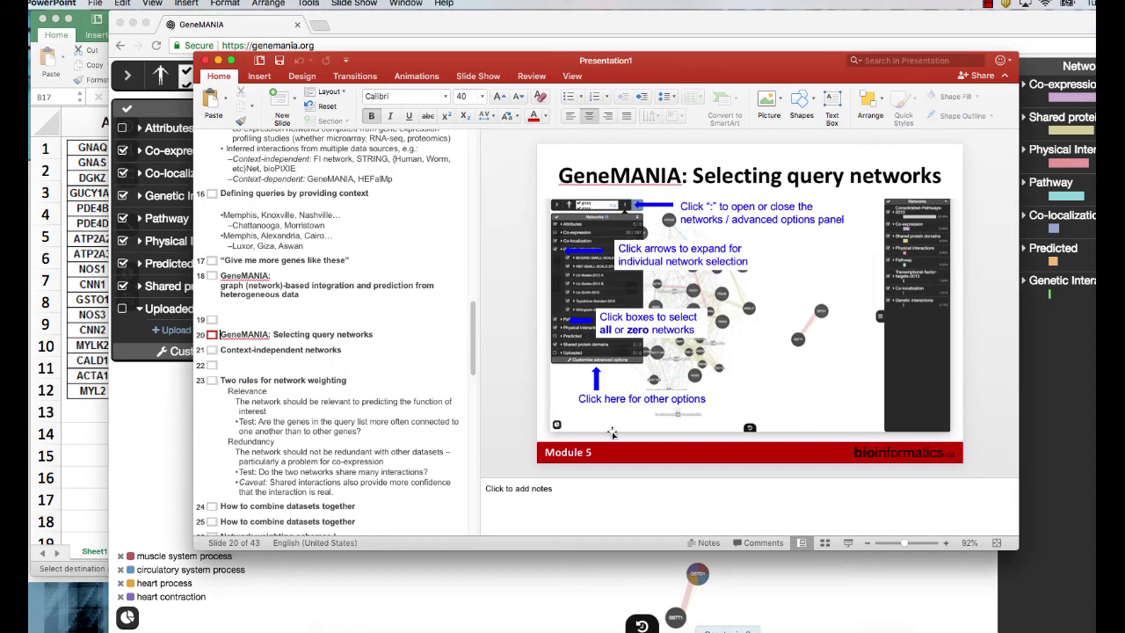
click(511, 581)
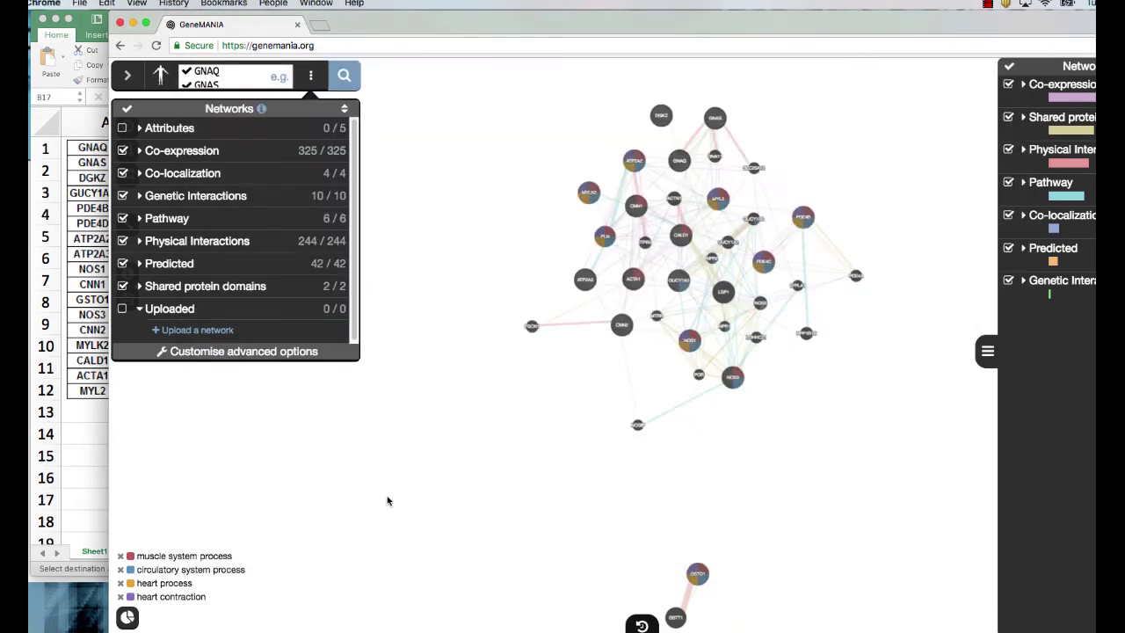
Set the maximum number of resultant genes to 0 in the advanced query options.
click(277, 356)
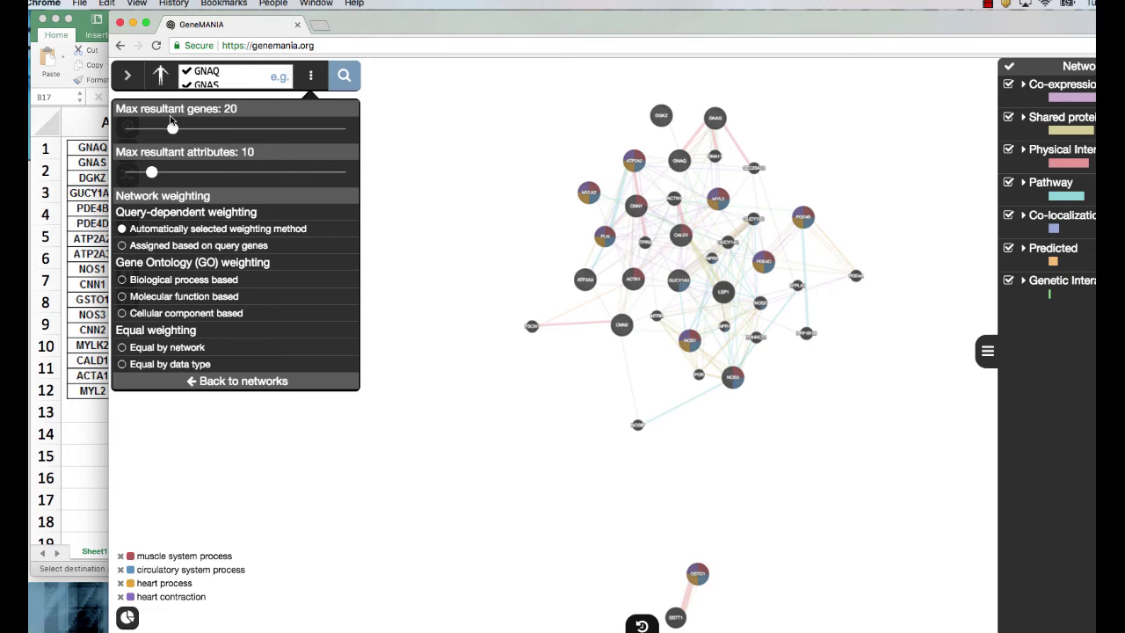
click(146, 87)
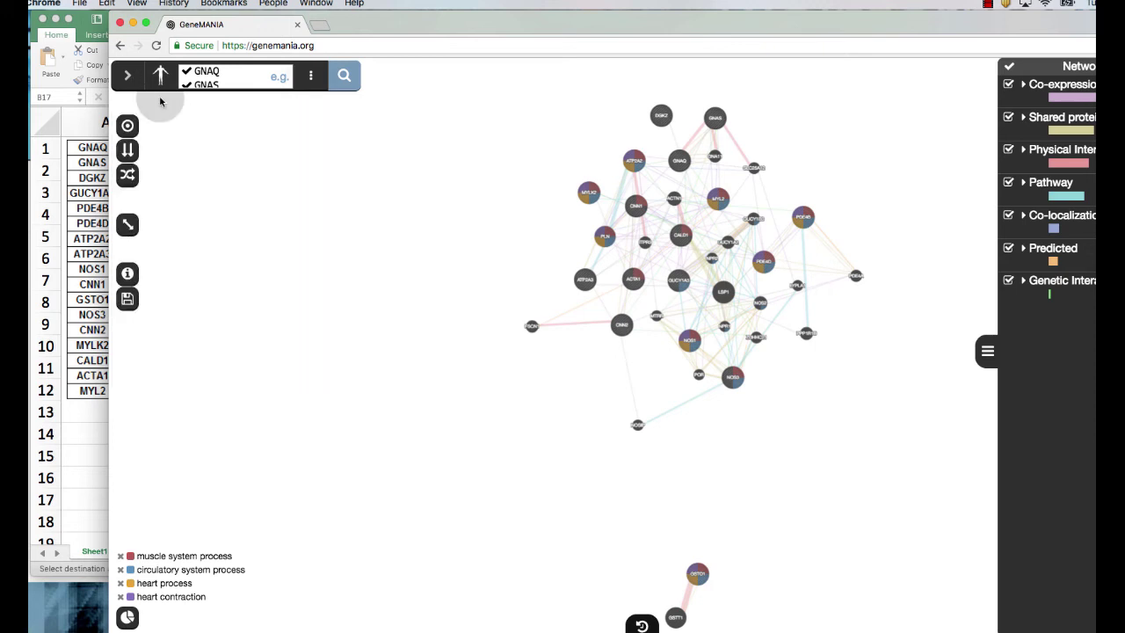
click(311, 86)
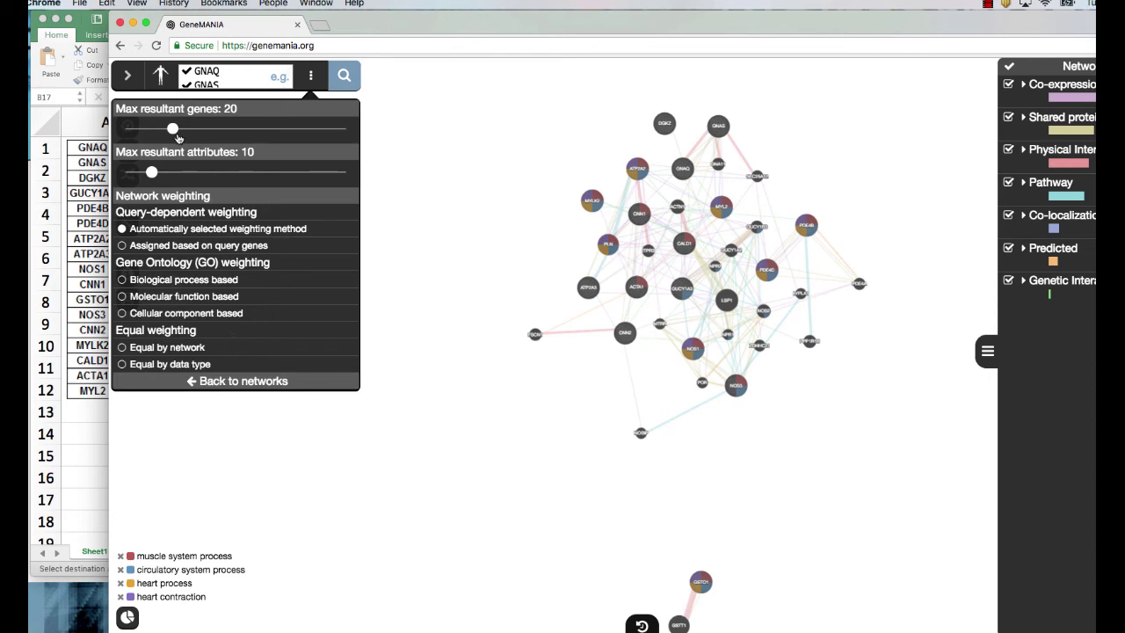
drag(175, 130, 128, 129)
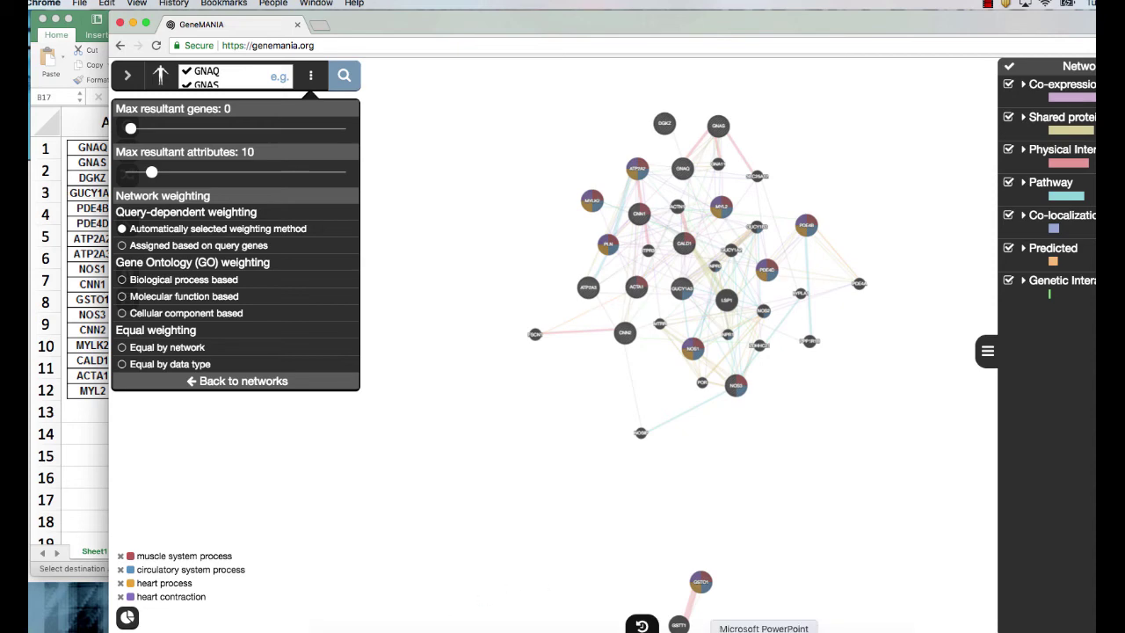
Switch to the PowerPoint presentation.
click(764, 631)
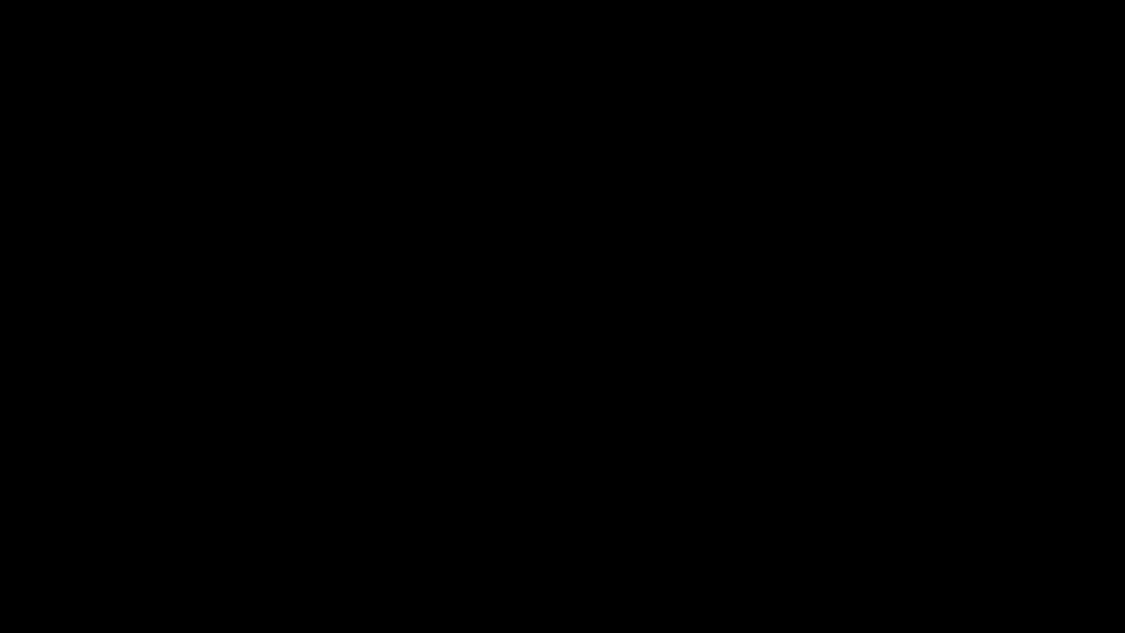